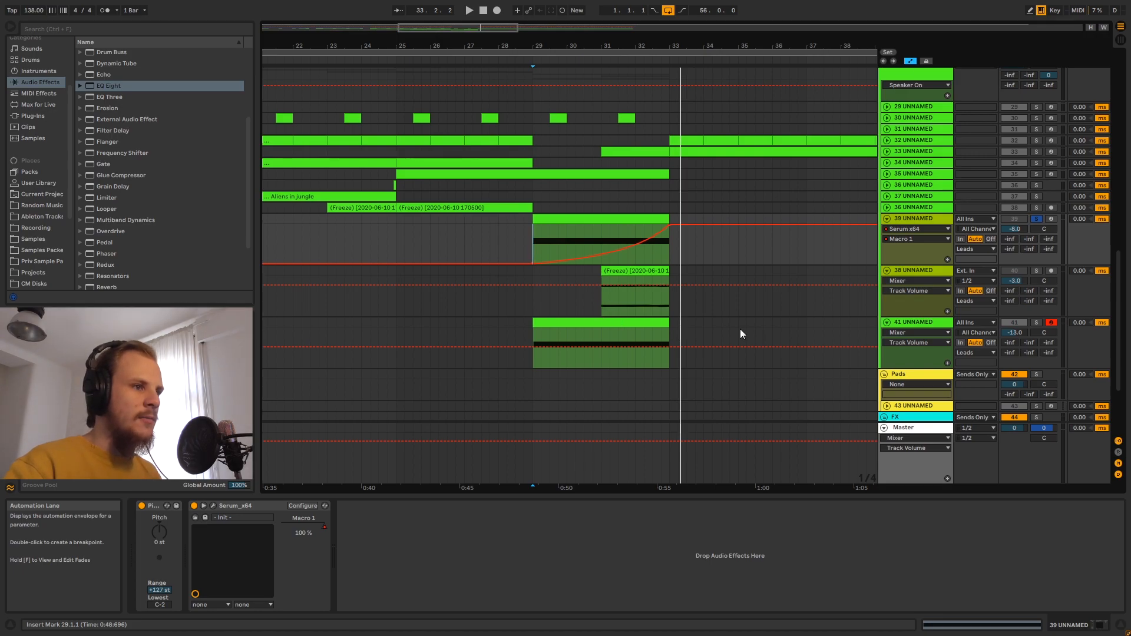
Bypass the Reverb and Delay devices on track 41 and solo the track.
left_click(934, 322)
left_click(774, 506)
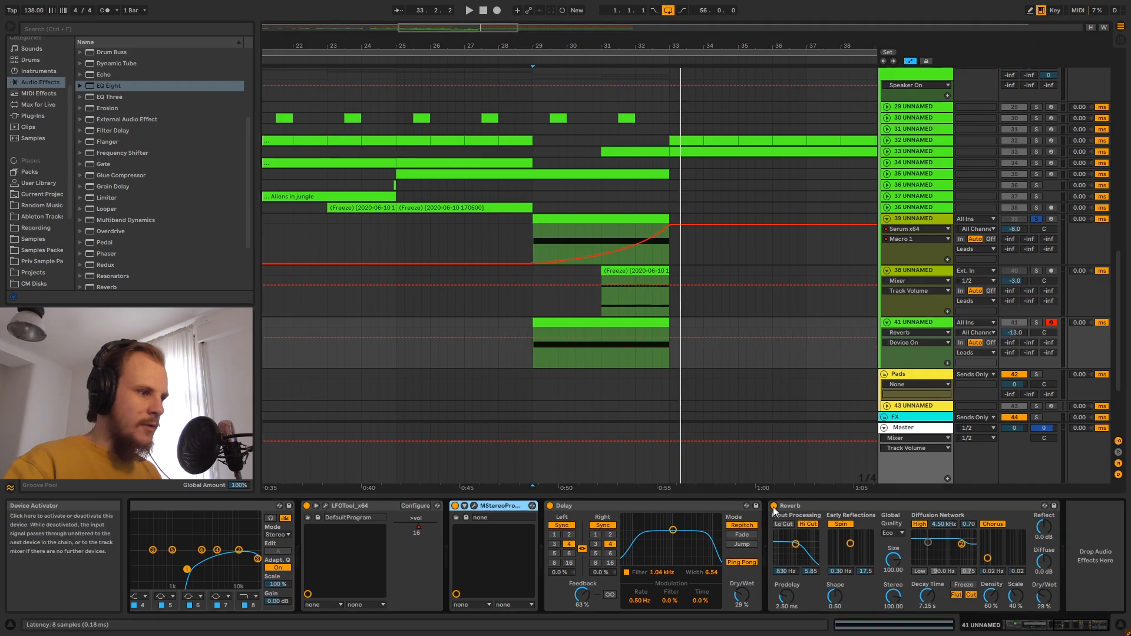
left_click(550, 506)
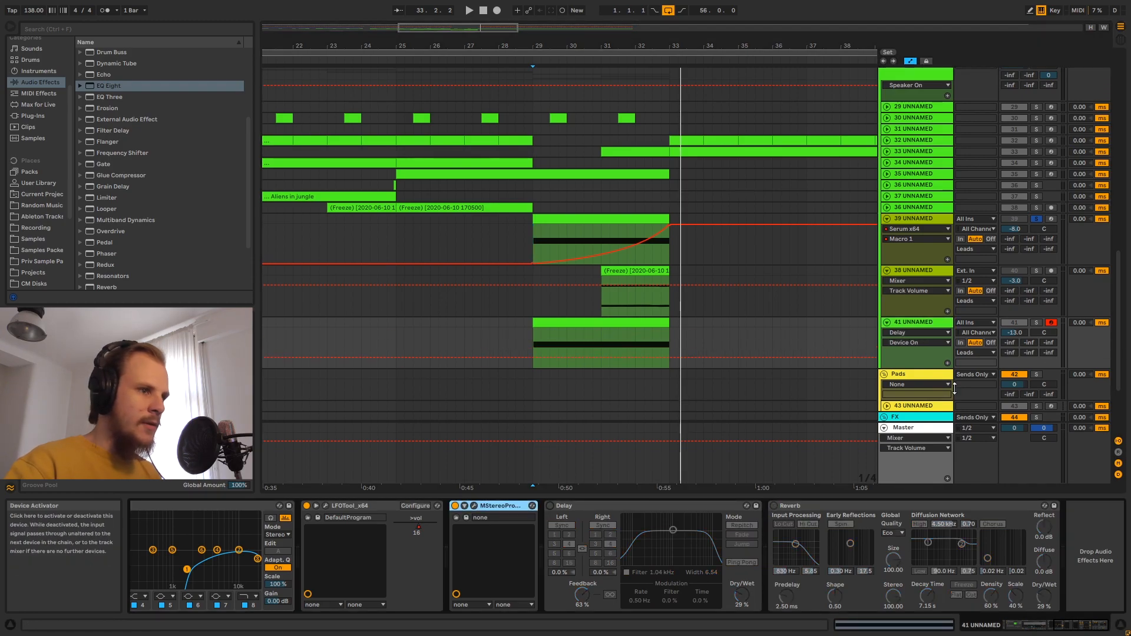
left_click(1036, 322)
Play the soloed track 41 clip from bar 29 to hear it without delay and reverb.
left_click(564, 321)
left_click(528, 335)
left_click(602, 323)
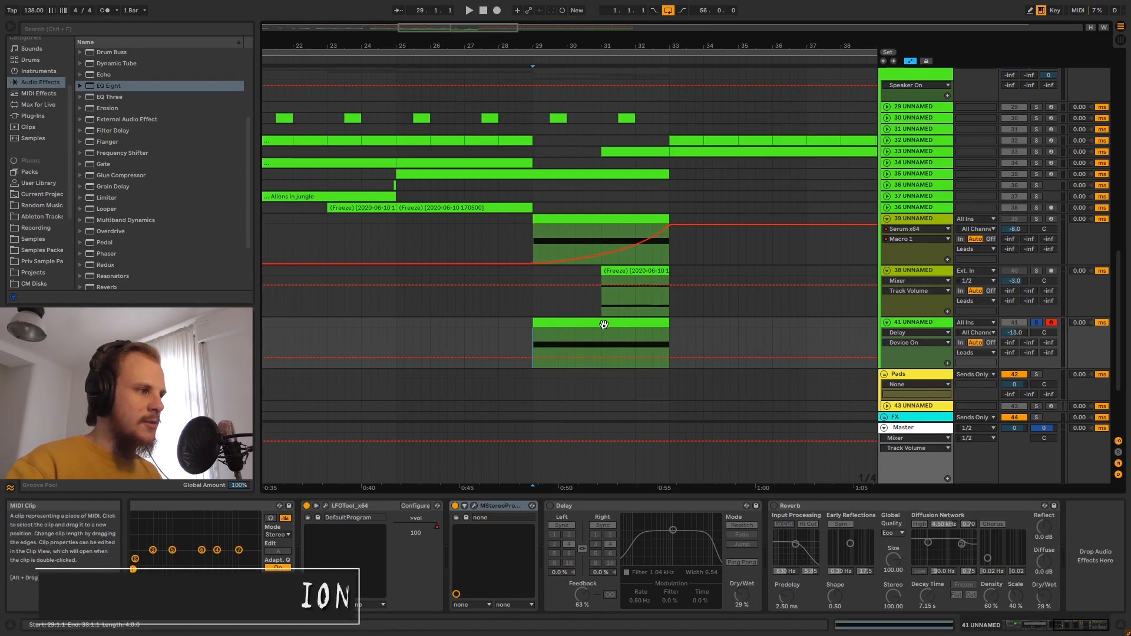
key("space")
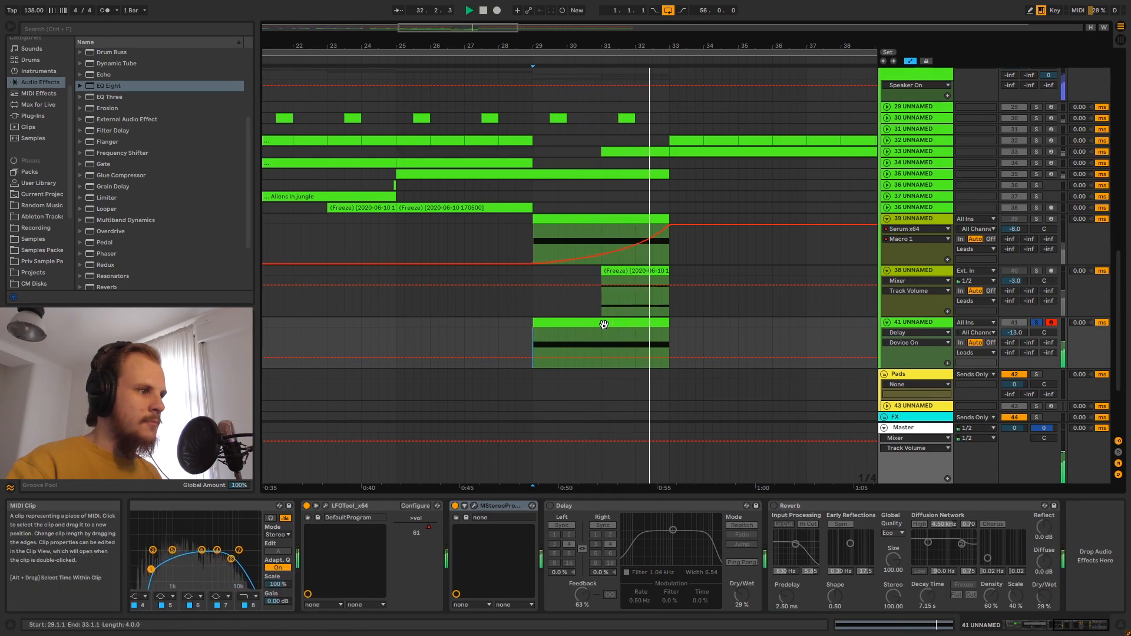
key("space")
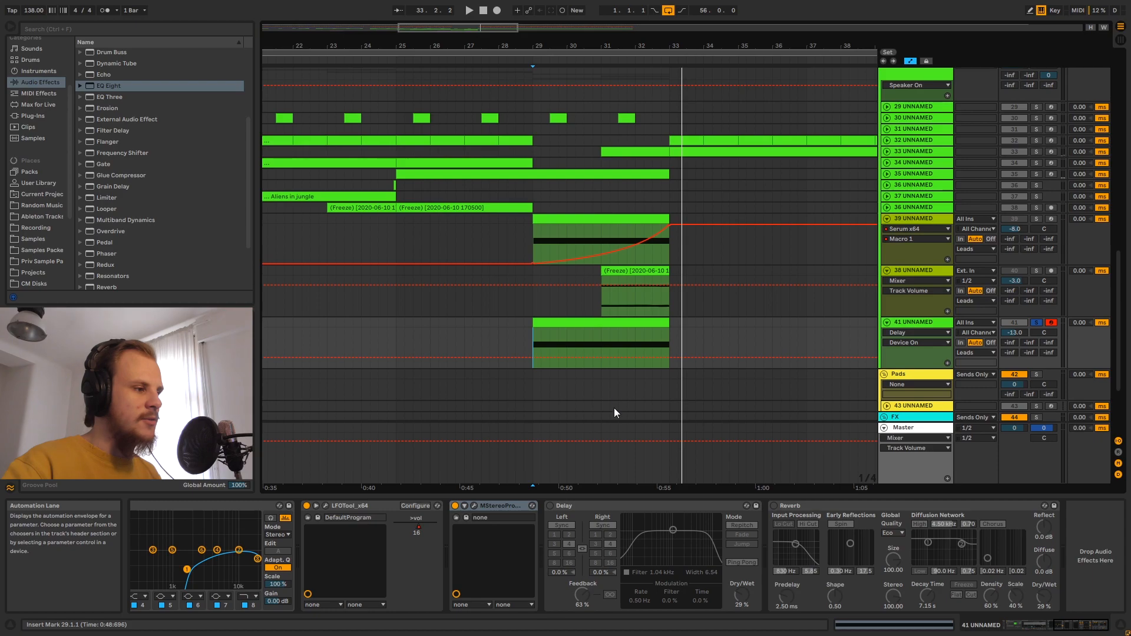
Re-enable Delay and Reverb on track 41 and play the clip again from bar 29.
left_click(551, 505)
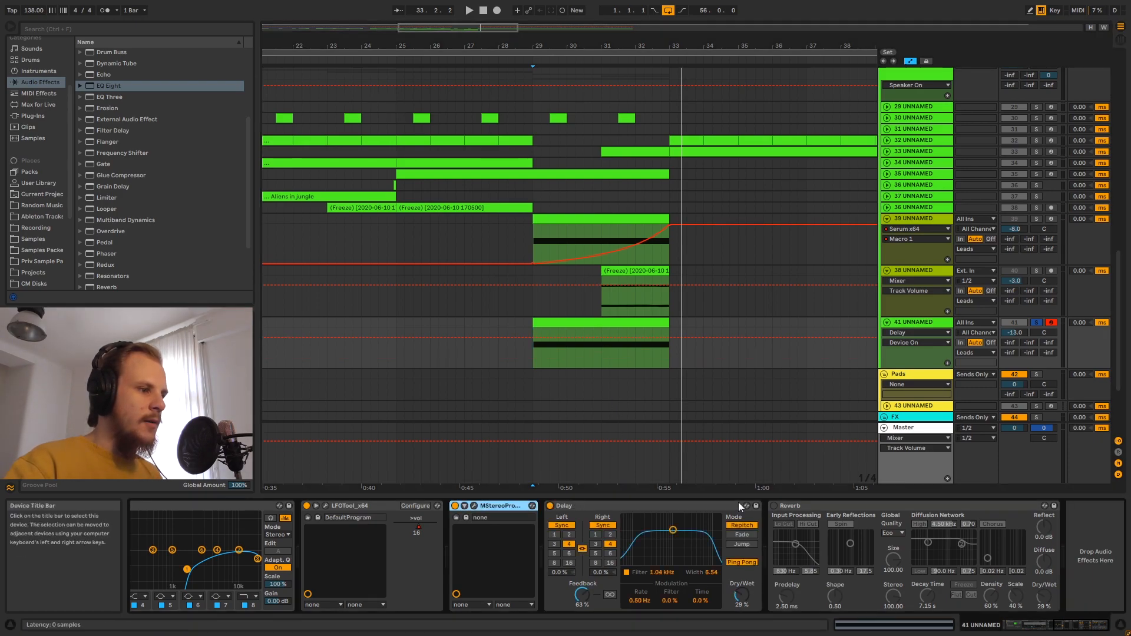
left_click(534, 356)
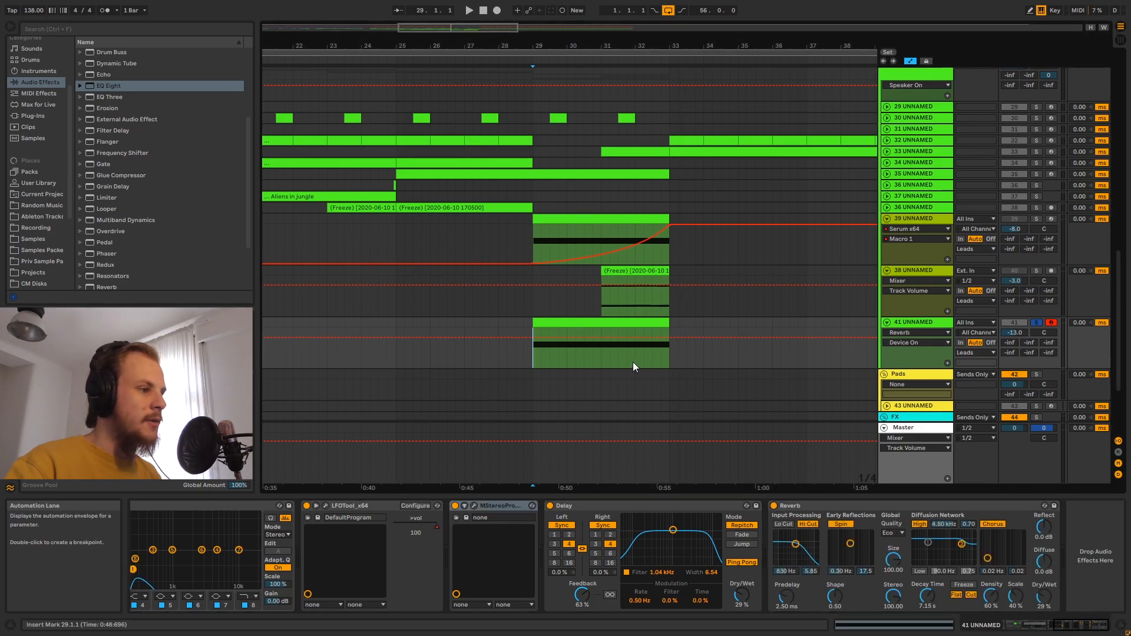
key("space")
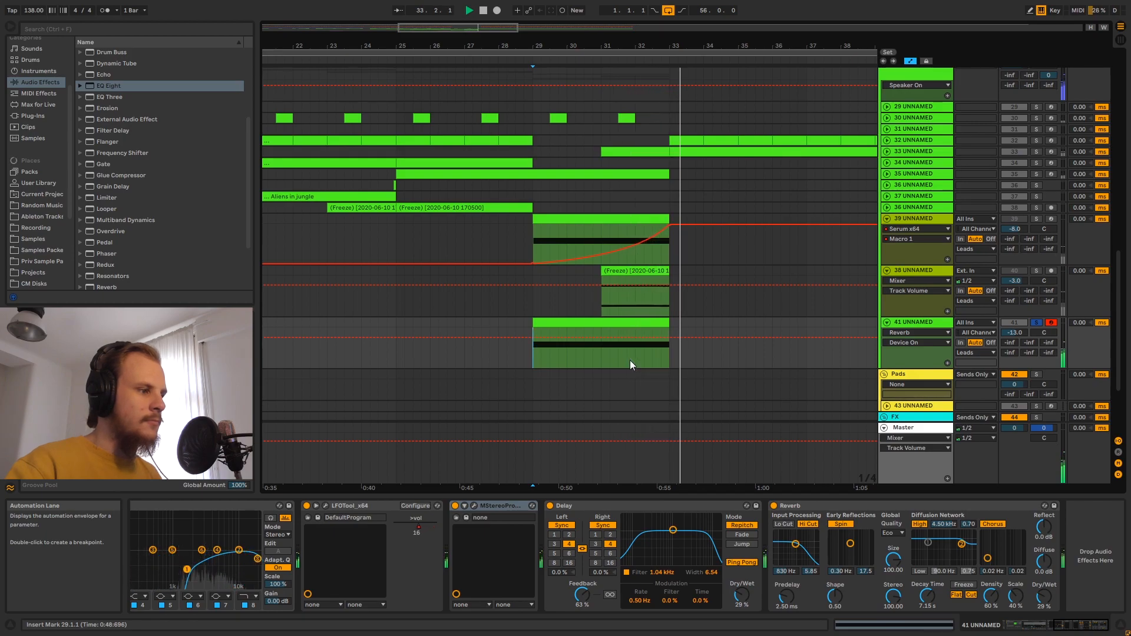
key("space")
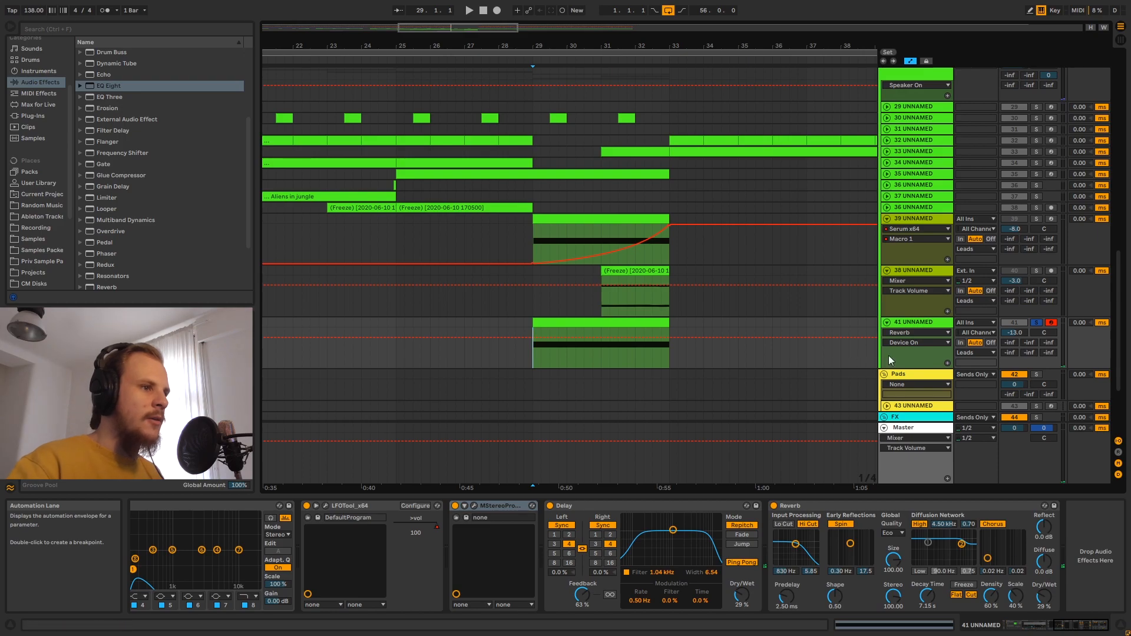
Insert a new MIDI track below track 41 and load a Simpler instrument on it.
left_click(923, 321)
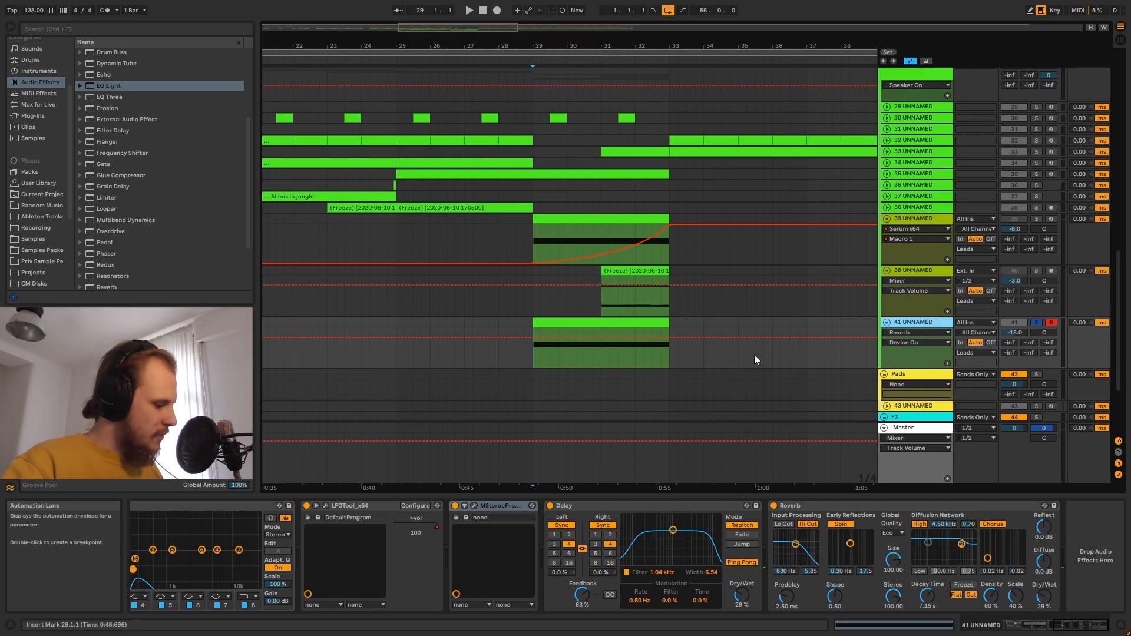
key("ctrl+shift+t")
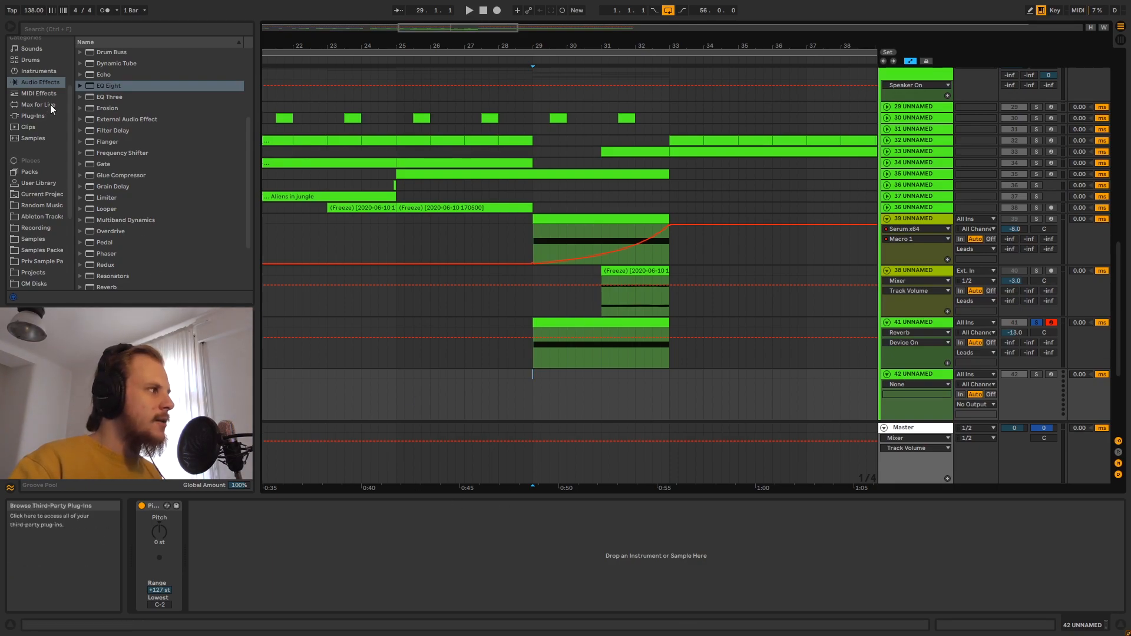
left_click(35, 70)
left_click_drag(109, 155, 324, 603)
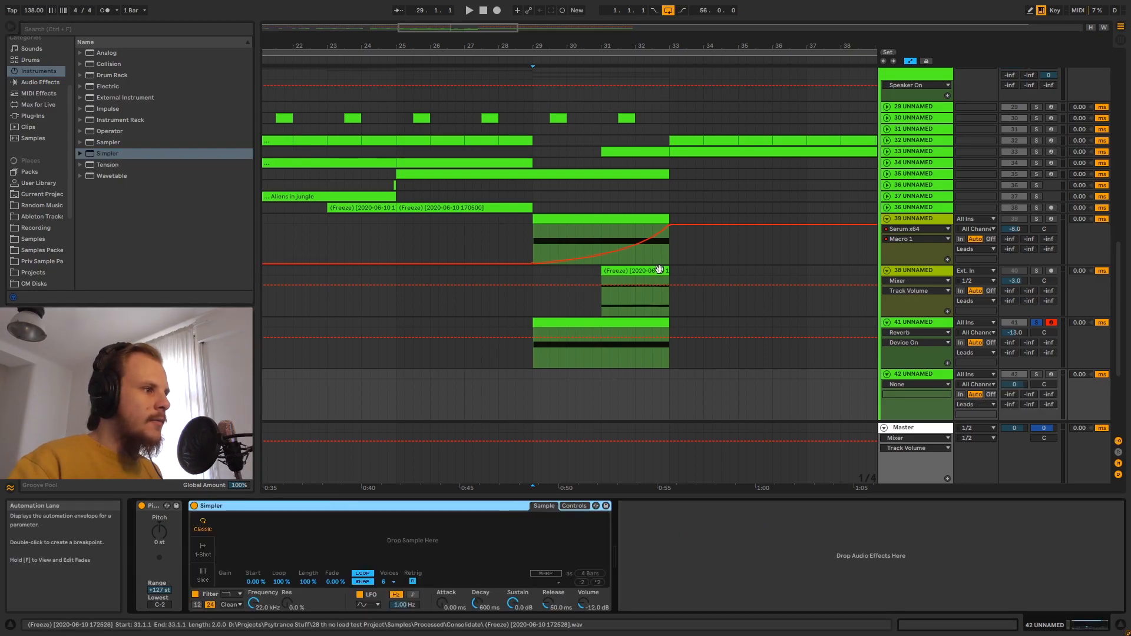
Load the frozen audio clip at bars 31 to 33 of track 38 into the Simpler on track 42.
left_click(603, 300)
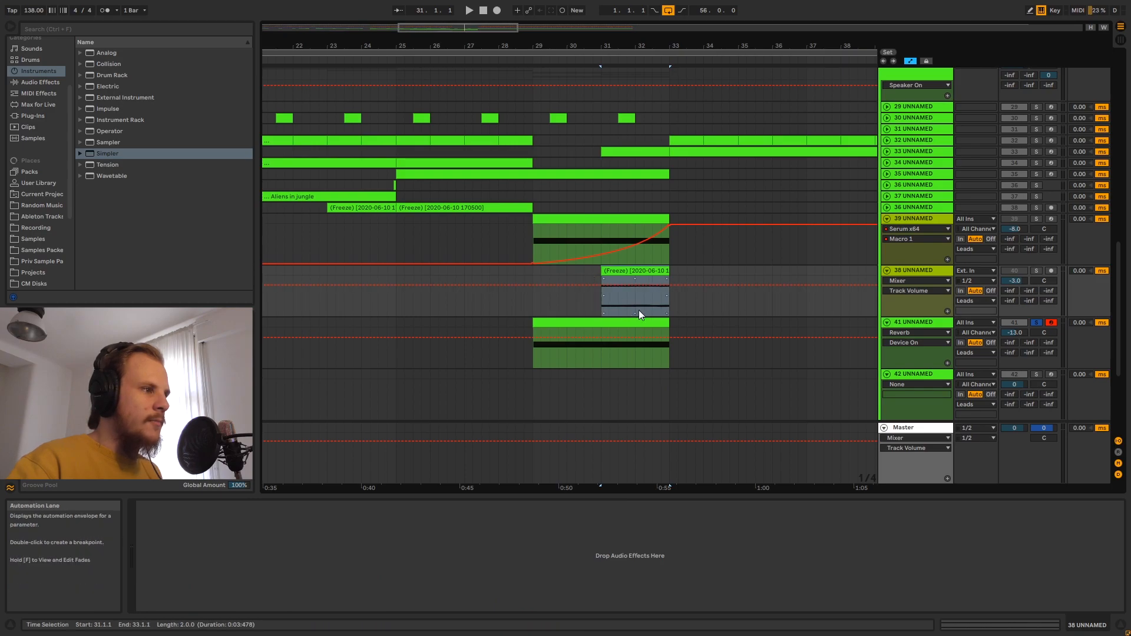
left_click_drag(602, 235, 676, 249)
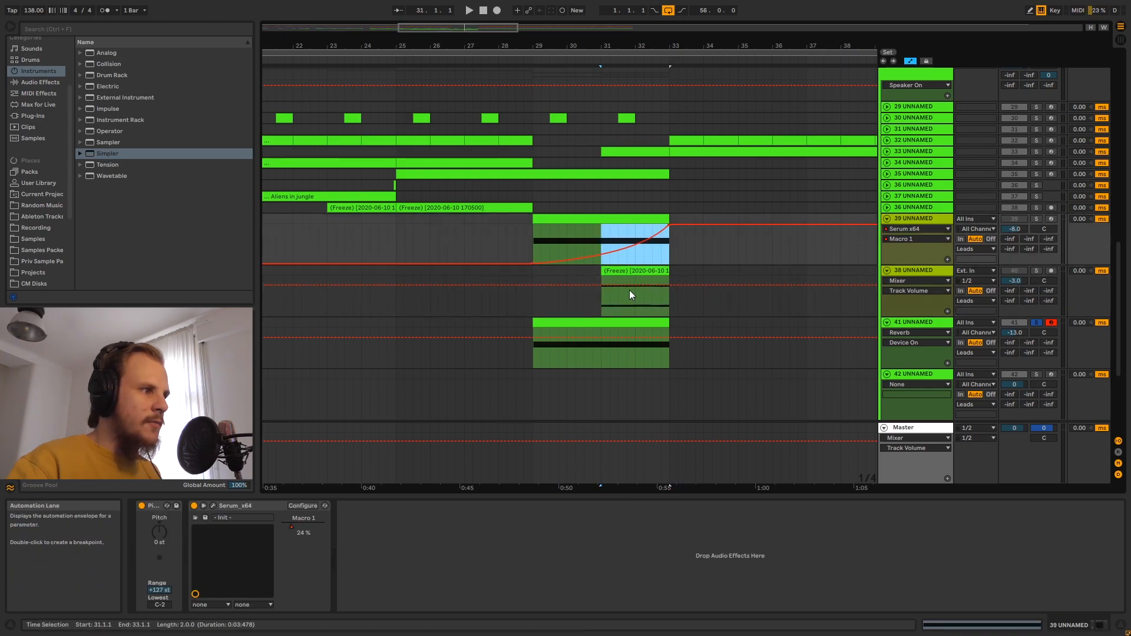
left_click(624, 280)
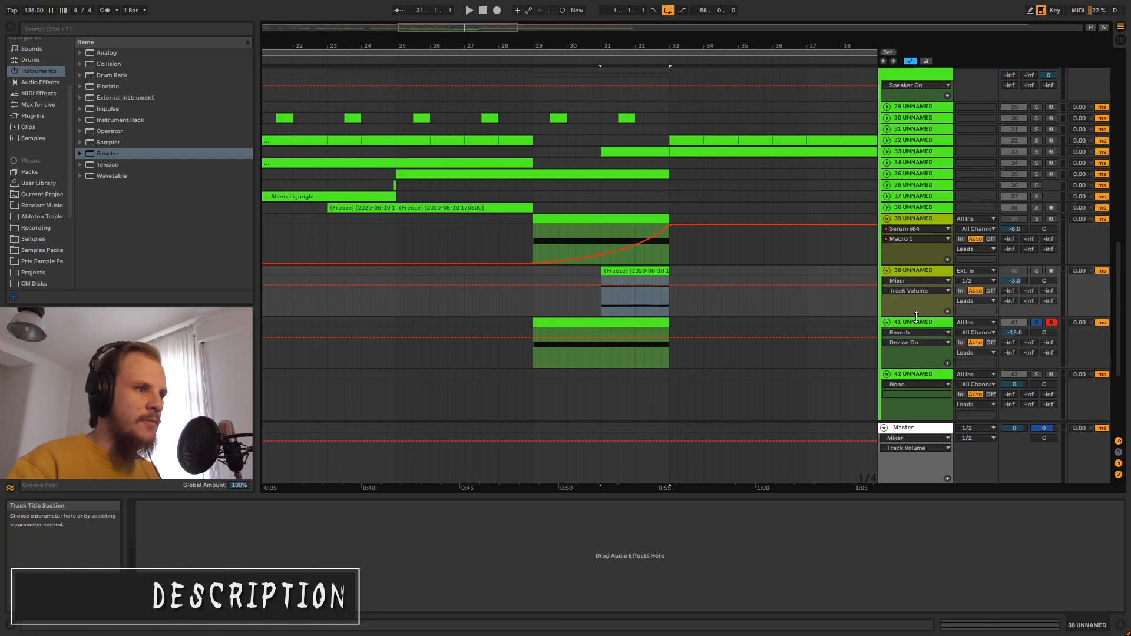
left_click(915, 372)
left_click_drag(618, 271, 406, 539)
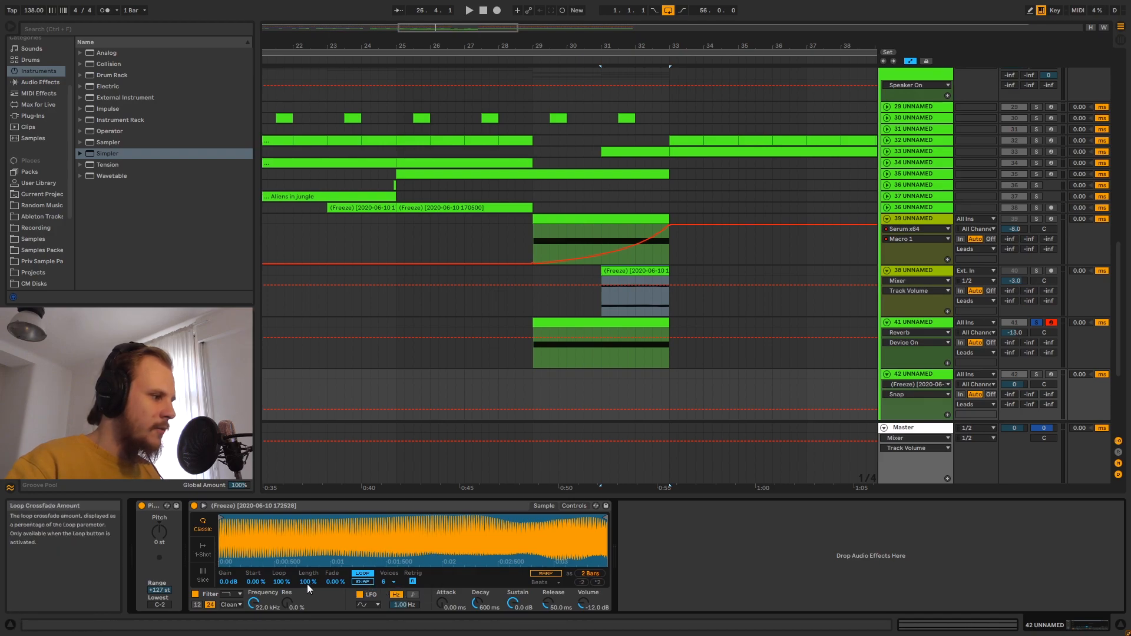
Set the Simpler's sample length to 2% and its loop fade to 100%.
left_click(308, 582)
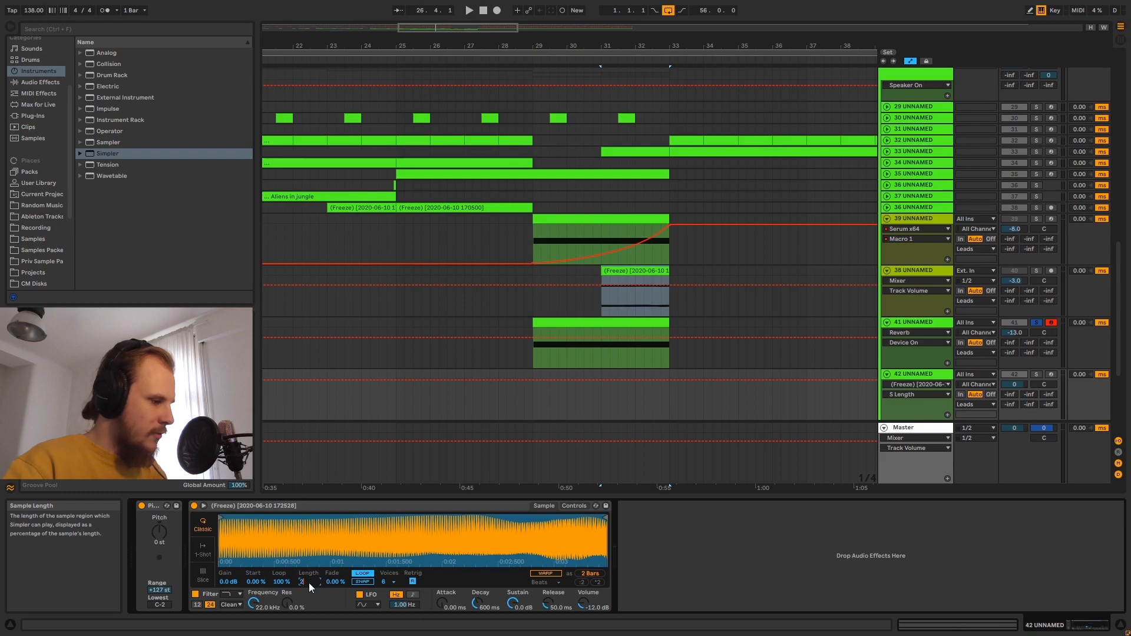
type("2")
key("Return")
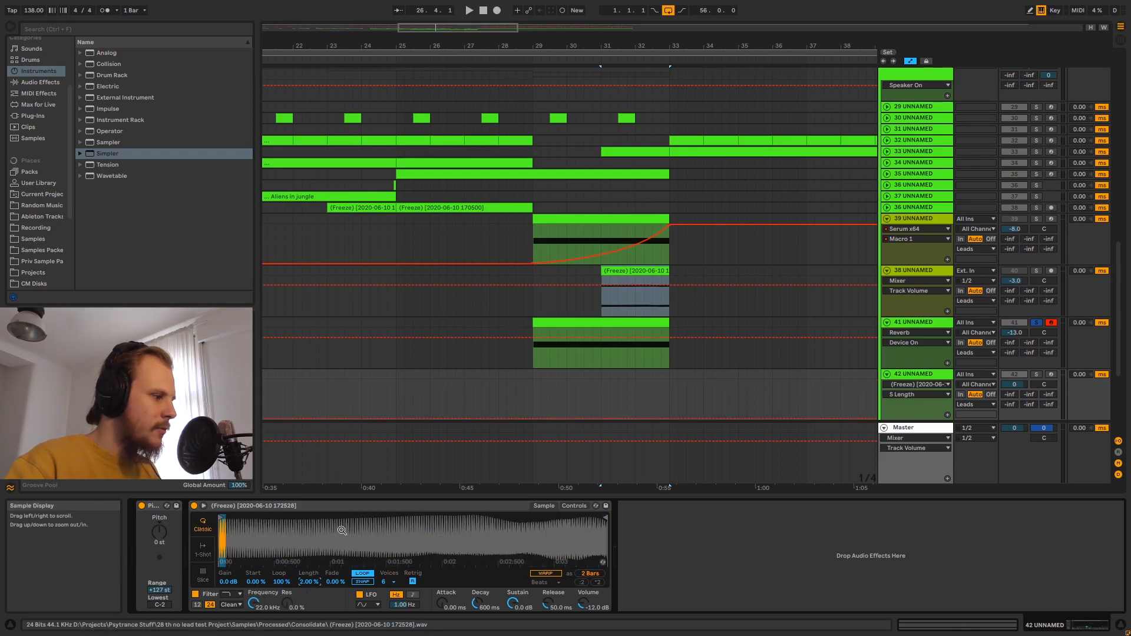
left_click_drag(334, 582, 334, 530)
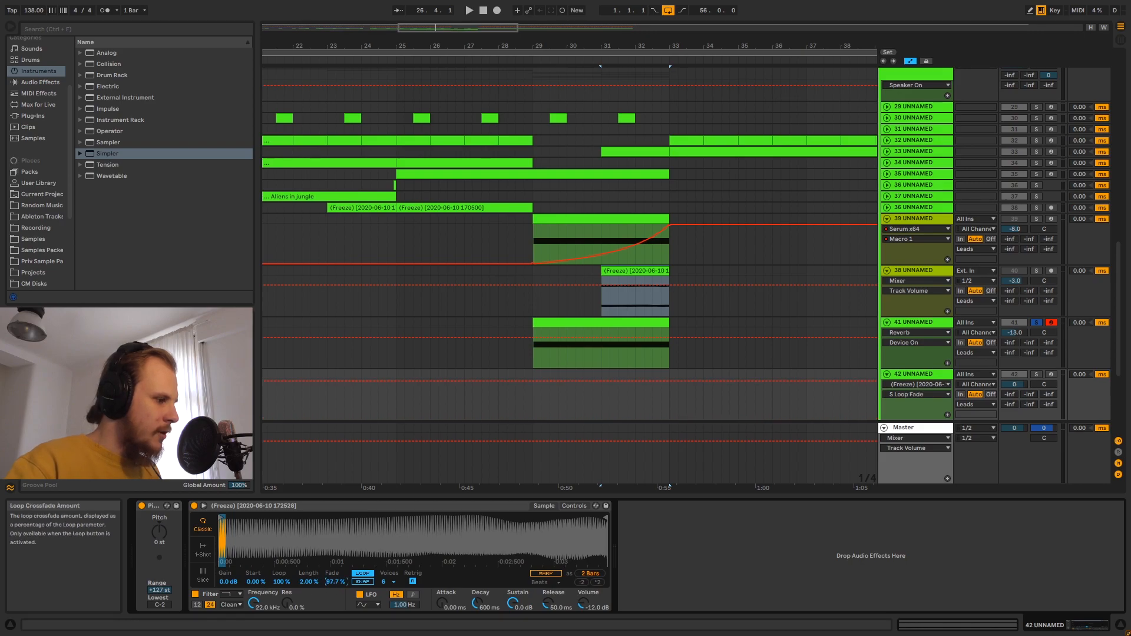
Group the Simpler into an Instrument Rack with a duplicated chain, panning the first chain 50R and the second 50L.
left_click(280, 507)
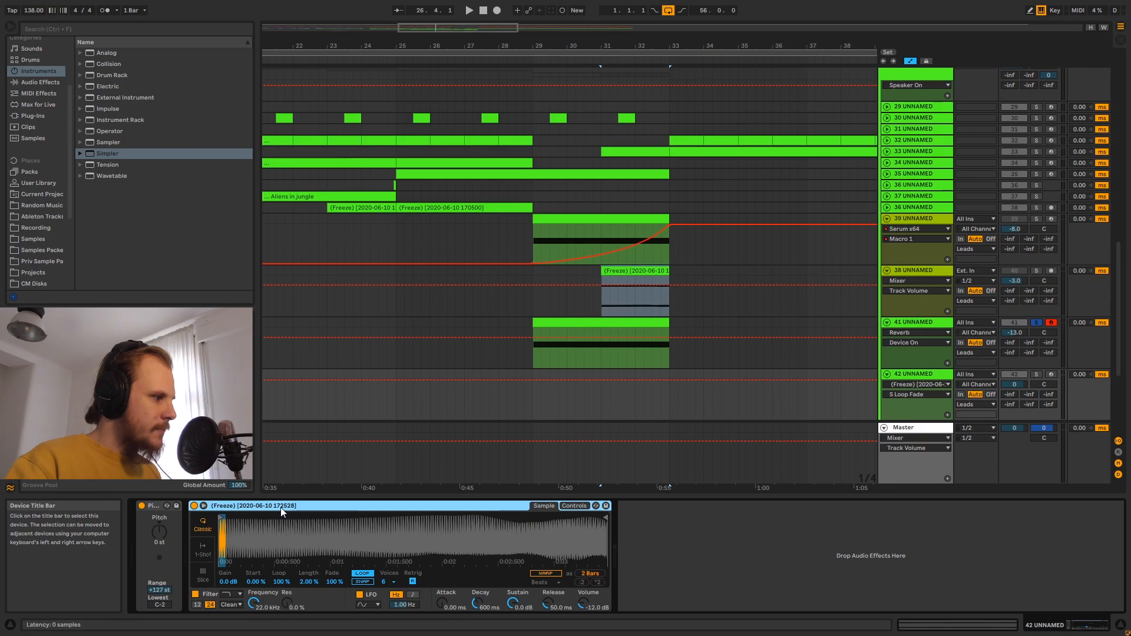
key("ctrl+g")
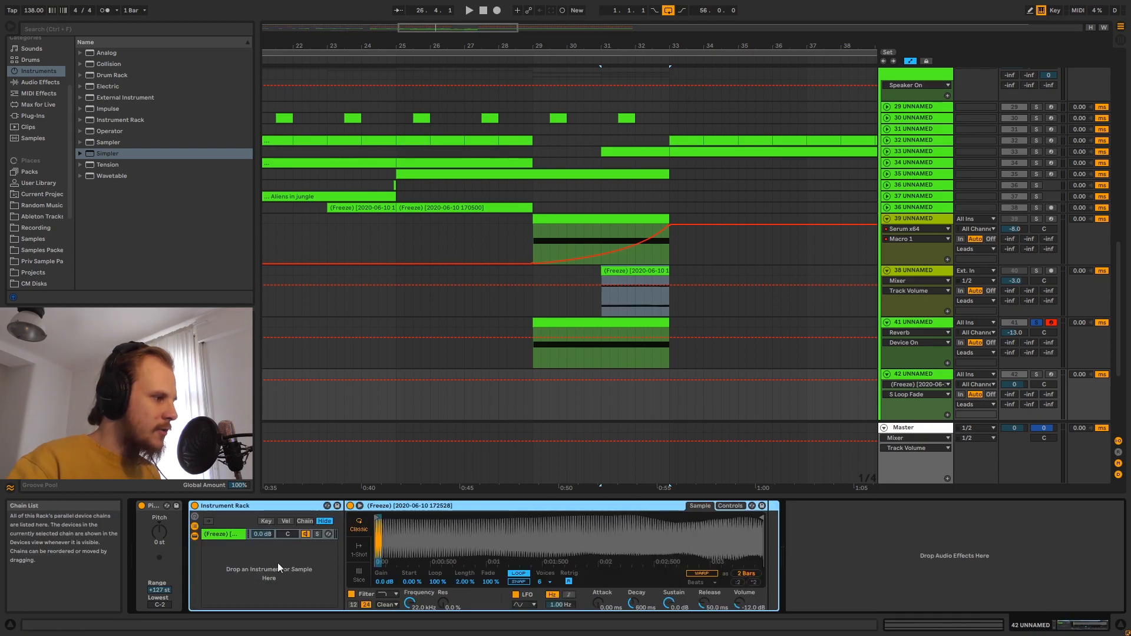
left_click(216, 533)
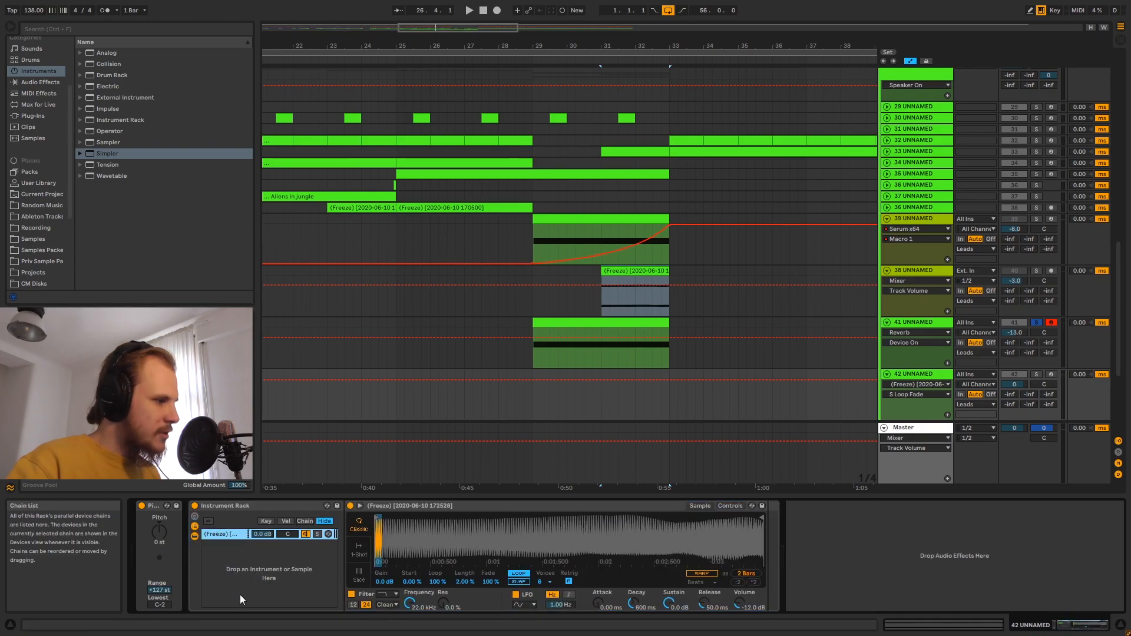
key("ctrl+d")
left_click_drag(291, 546, 291, 589)
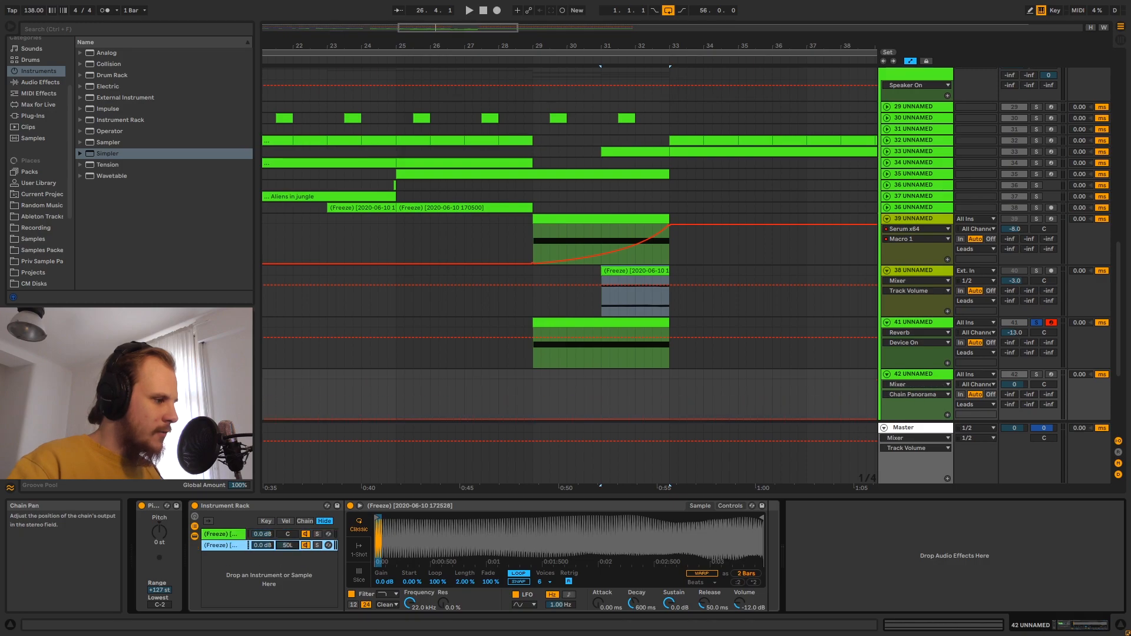
left_click_drag(293, 535, 293, 505)
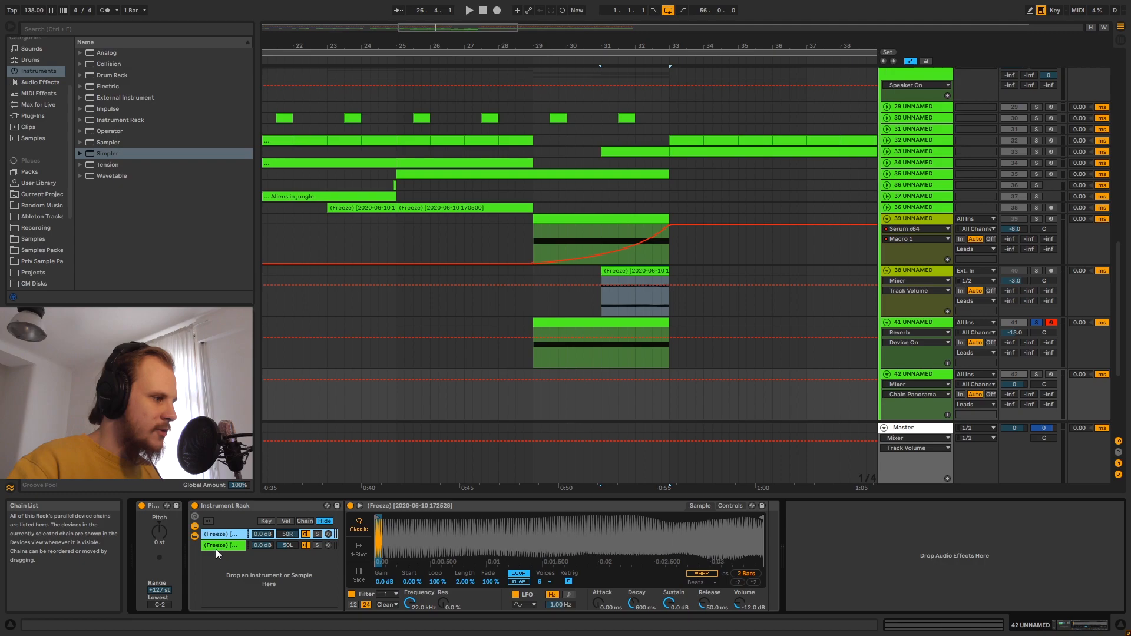
Map the Simpler's sample start in both rack chains to Macro 1.
right_click(412, 584)
left_click(462, 517)
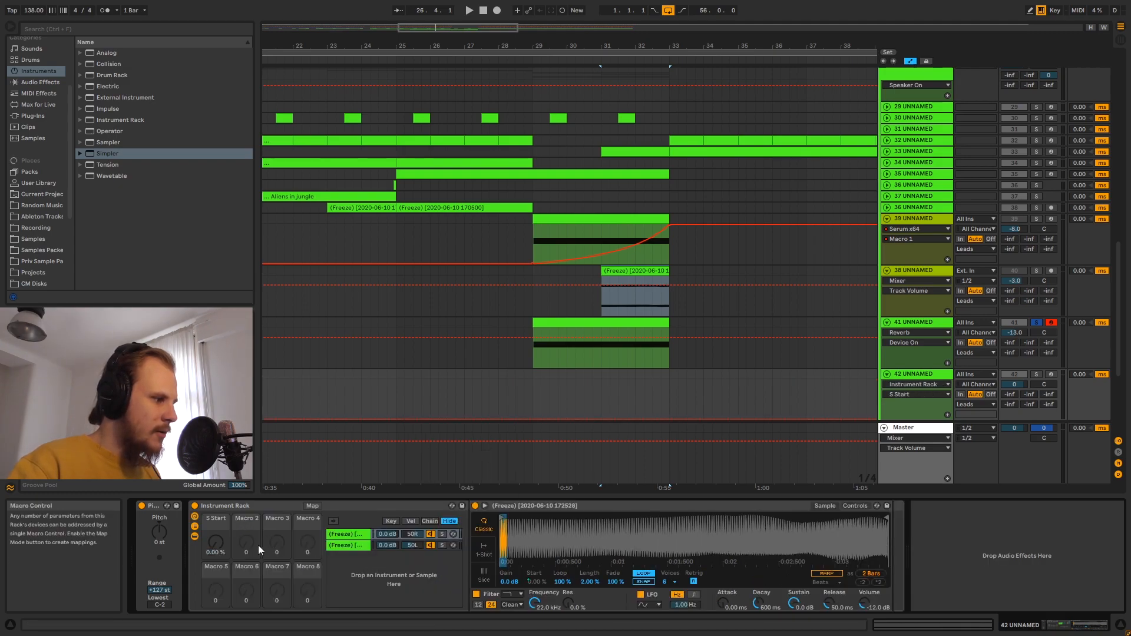
left_click(349, 545)
right_click(532, 582)
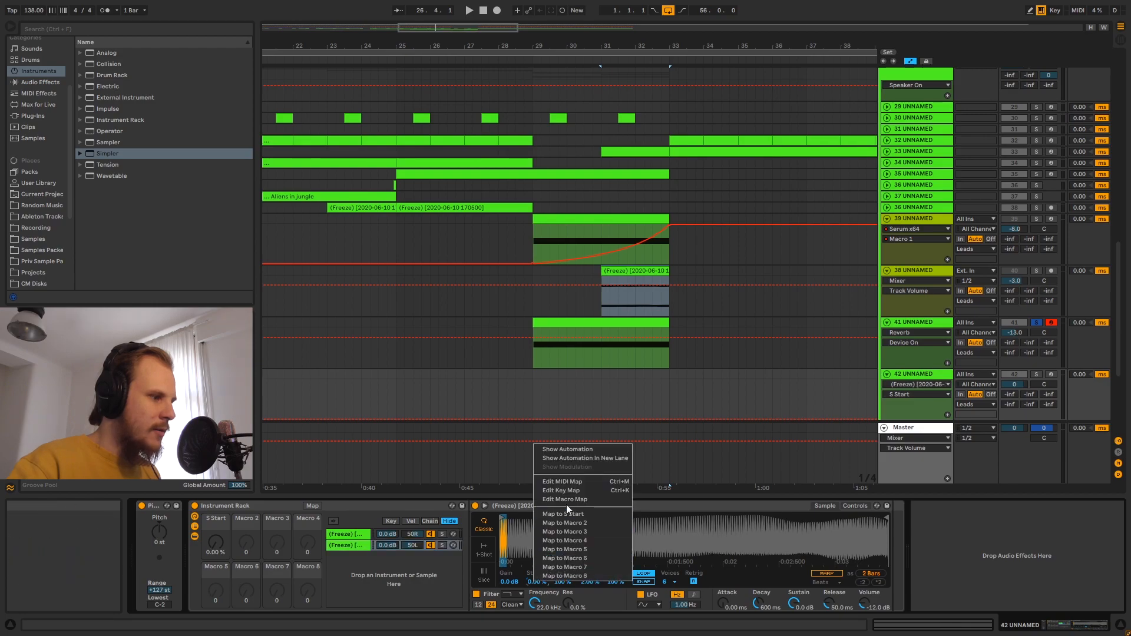
left_click(549, 514)
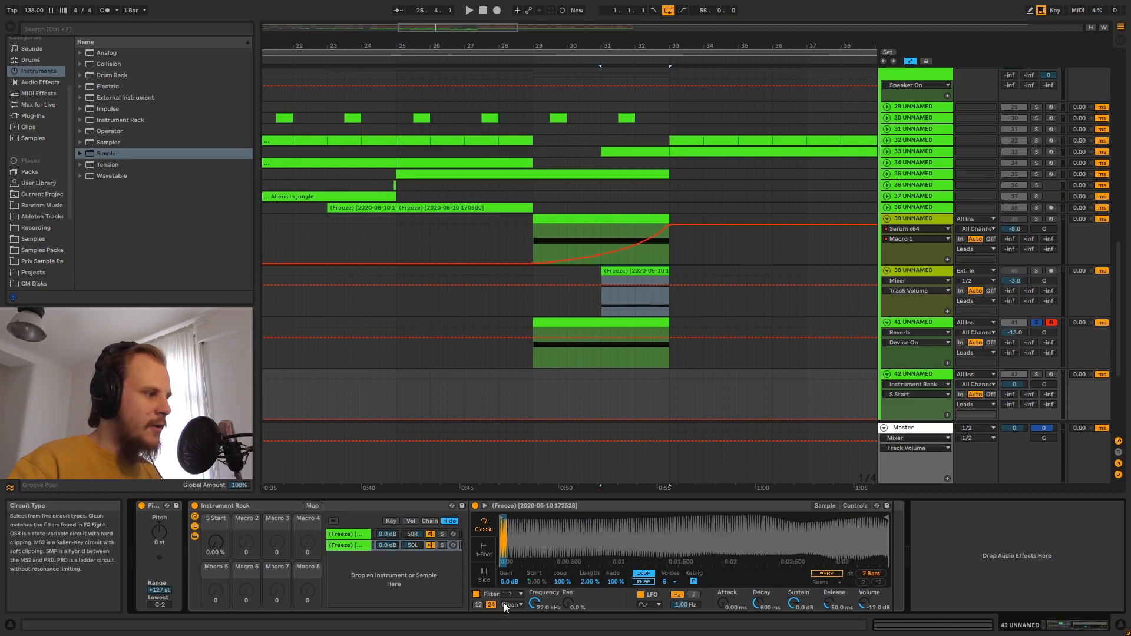
Set the macro mapping ranges: minimum 25% for the first Sample Start and maximum 75% for the second.
left_click(313, 506)
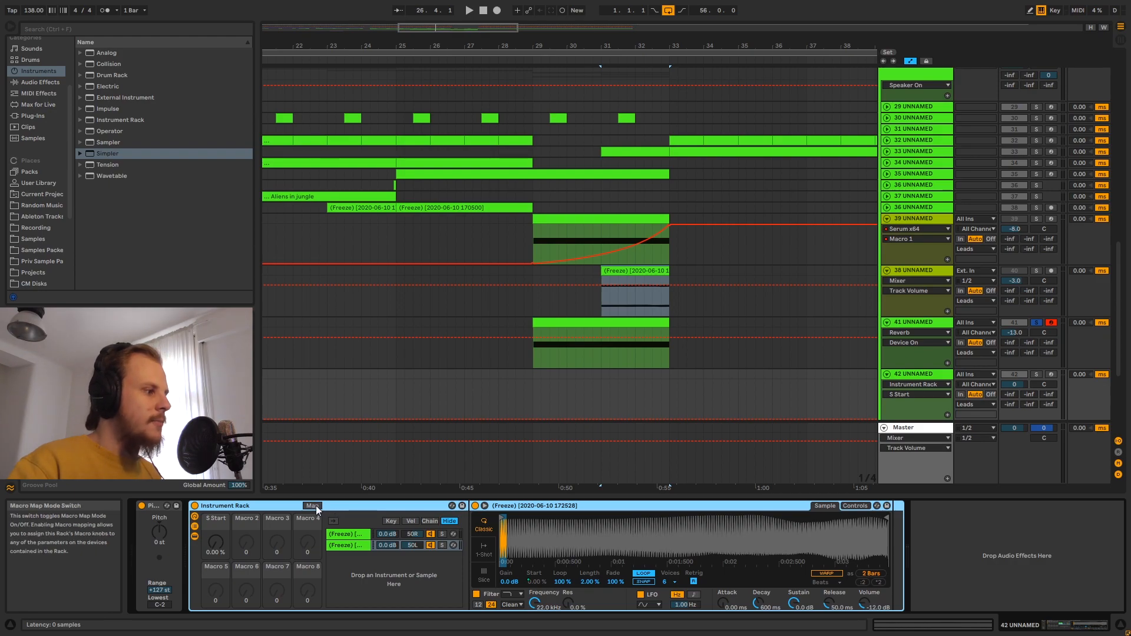
left_click(316, 505)
left_click(229, 53)
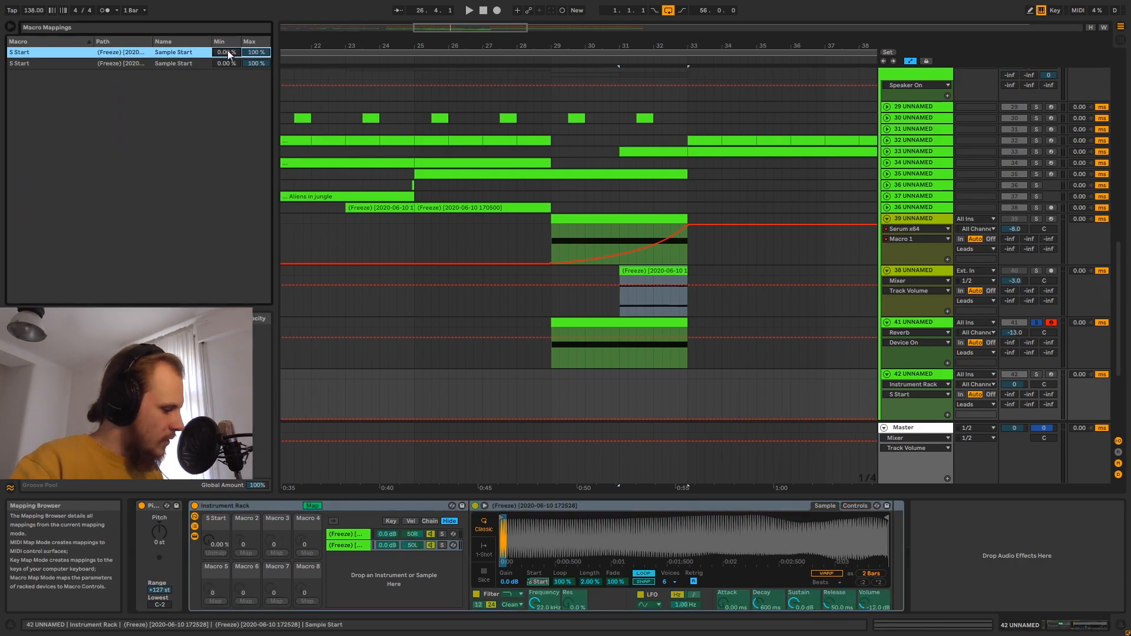
type("25")
key("Return")
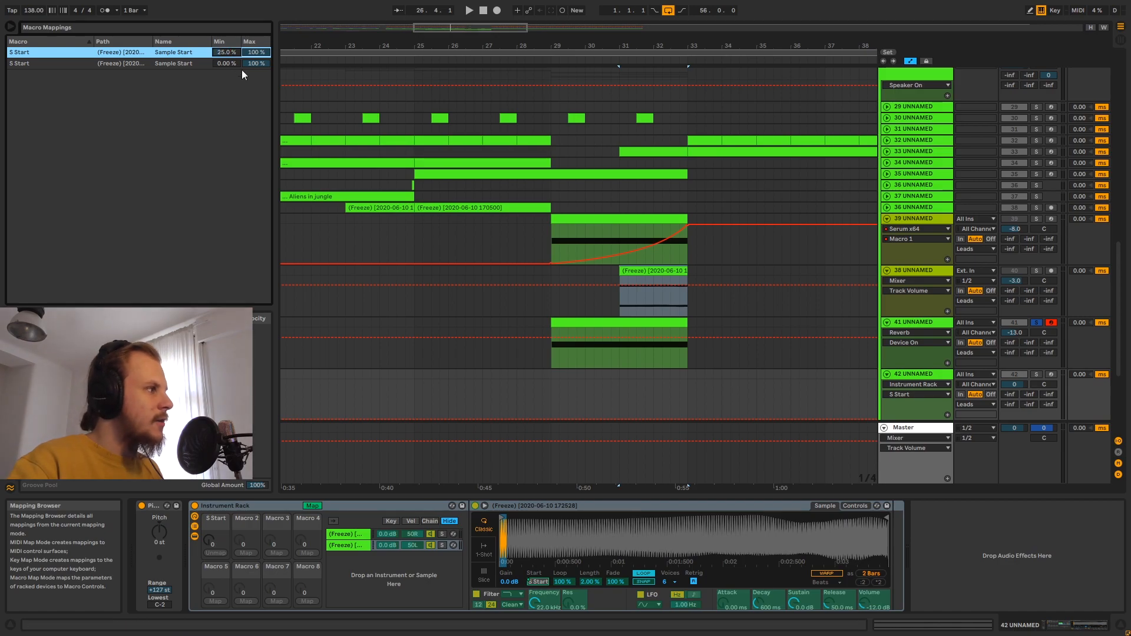
left_click(258, 63)
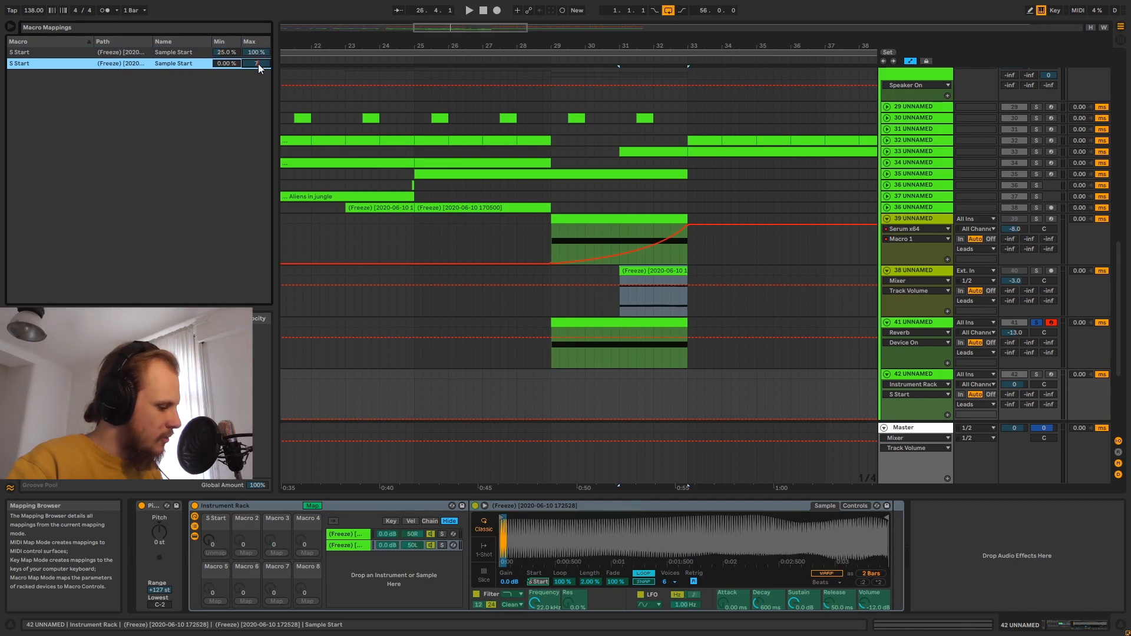
type("75")
key("Return")
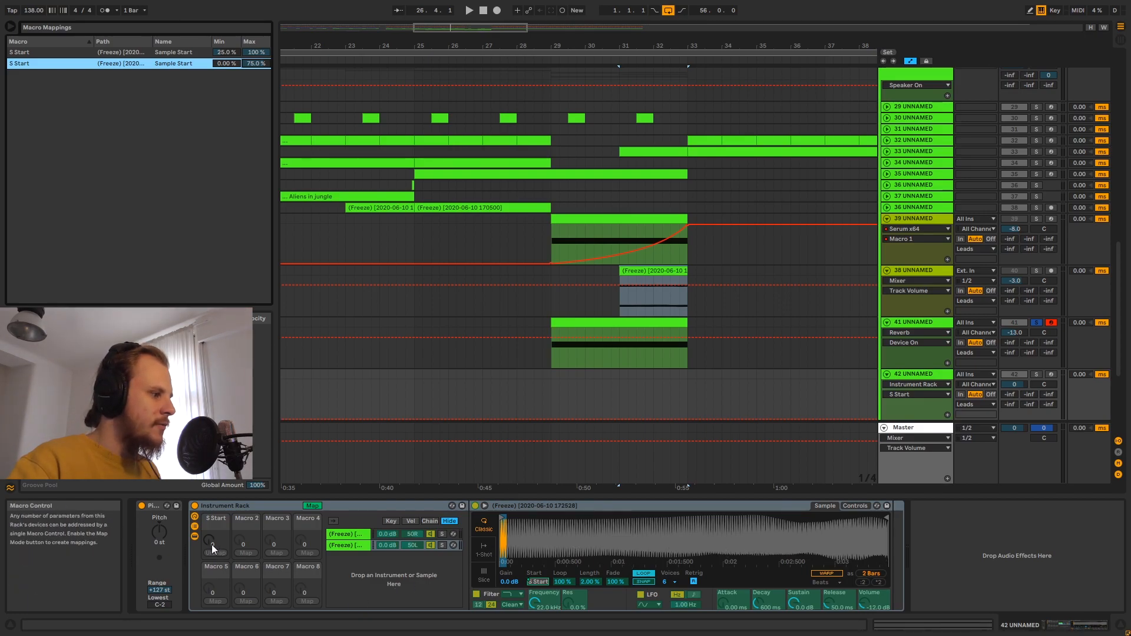
Create an empty MIDI clip on track 42 from bar 29 to 33 and set the track volume to -13 dB.
left_click_drag(553, 372, 688, 379)
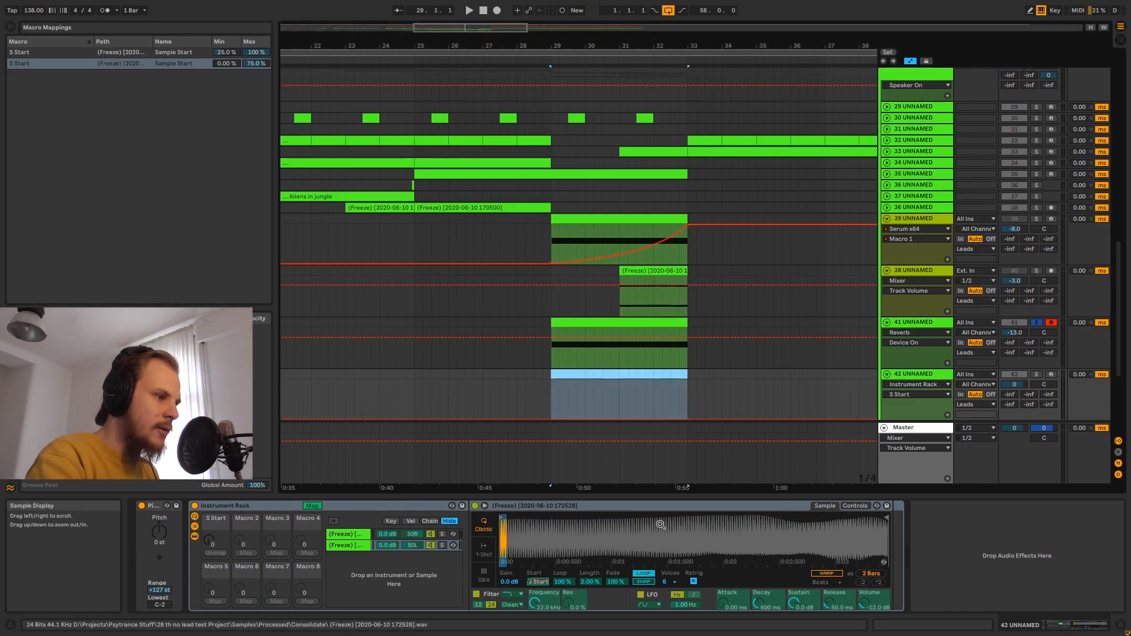
key("ctrl+shift+m")
left_click(1010, 383)
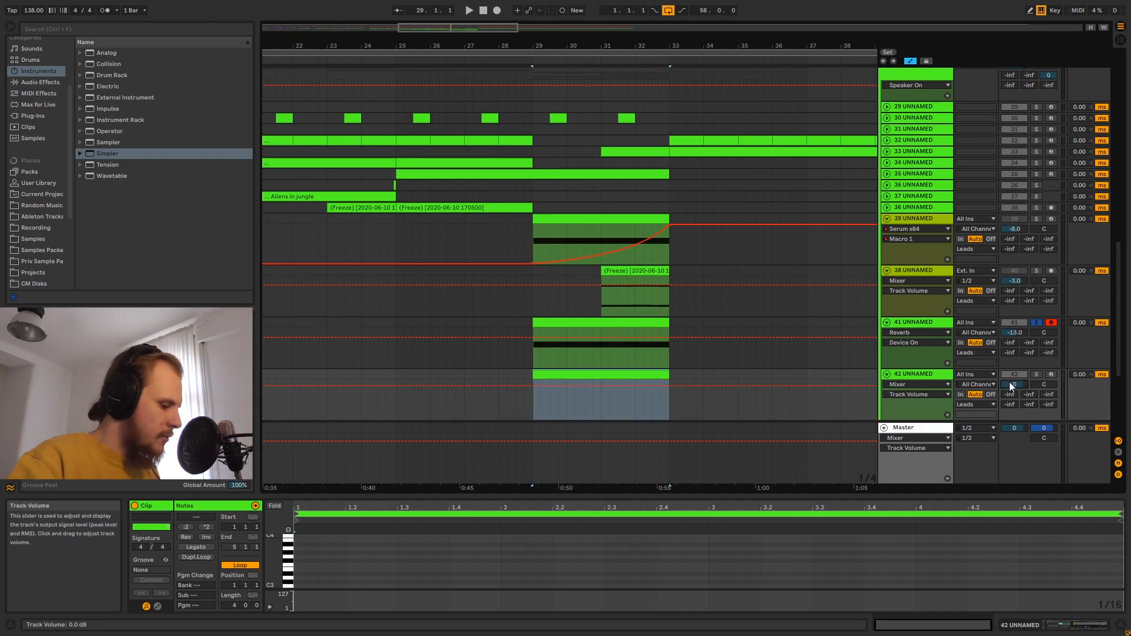
type("-13.")
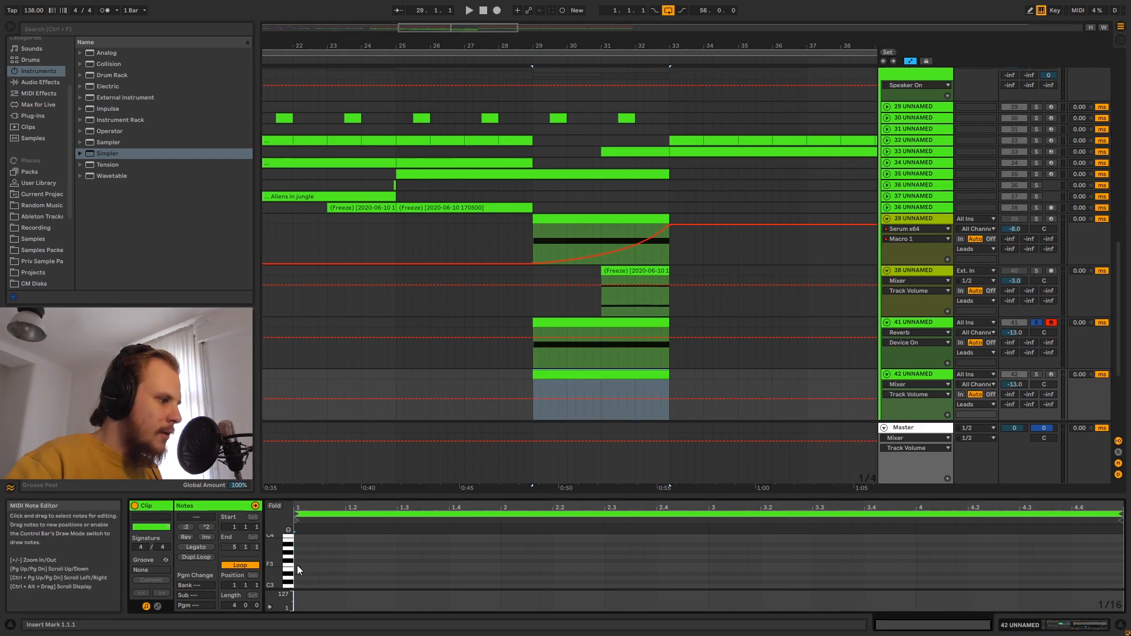
Add a C3 note to the track 42 clip and extend it across all four bars.
double_click(295, 585)
left_click_drag(306, 585, 1093, 592)
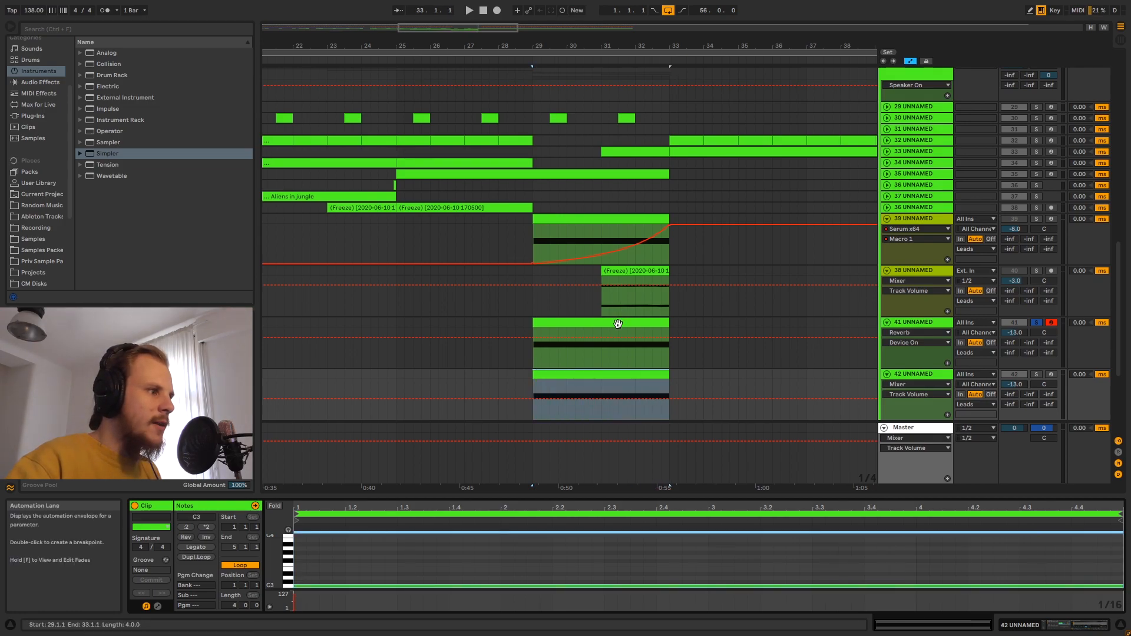
Automate the Instrument Rack's S Start on track 42 with a rising curve from bar 29 to 33, matching the curve on track 39.
left_click(569, 221)
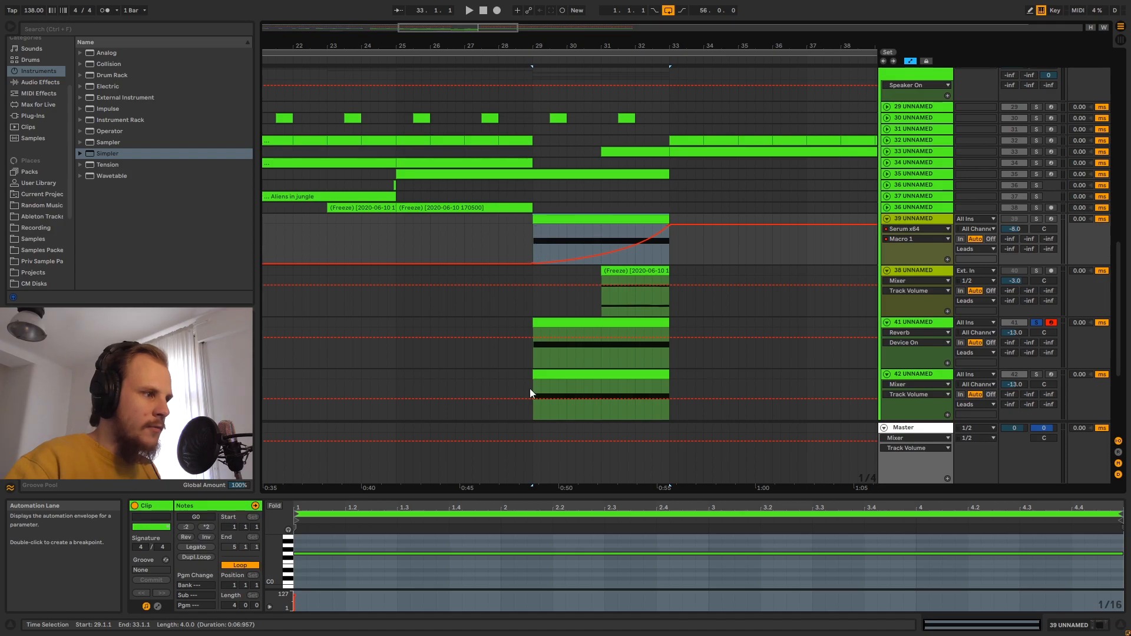
left_click(920, 376)
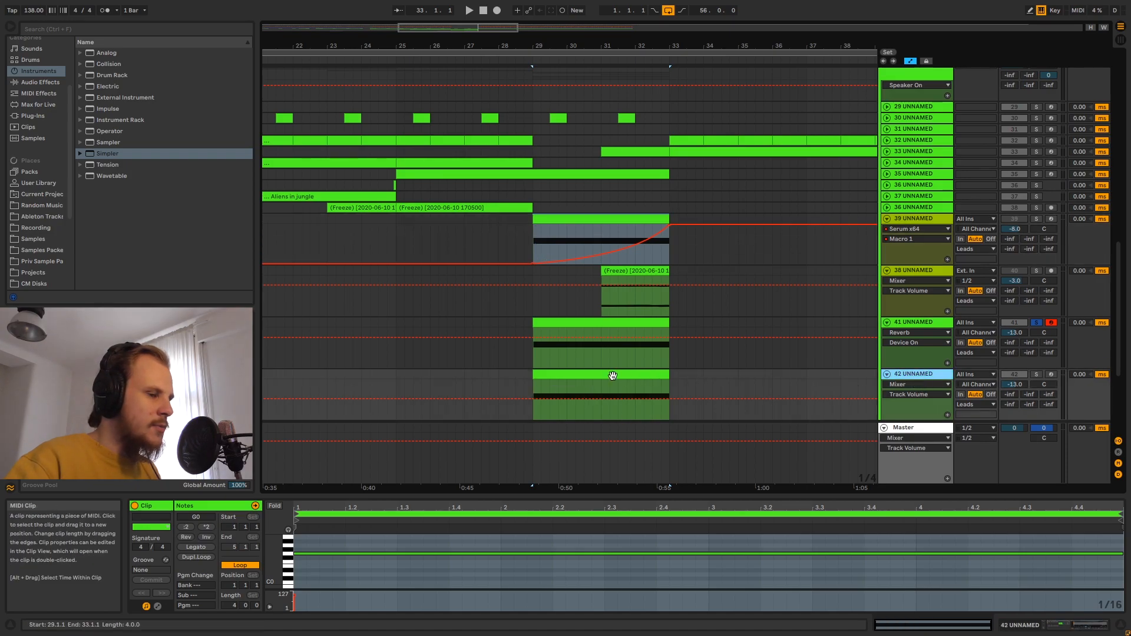
left_click(902, 385)
left_click(935, 411)
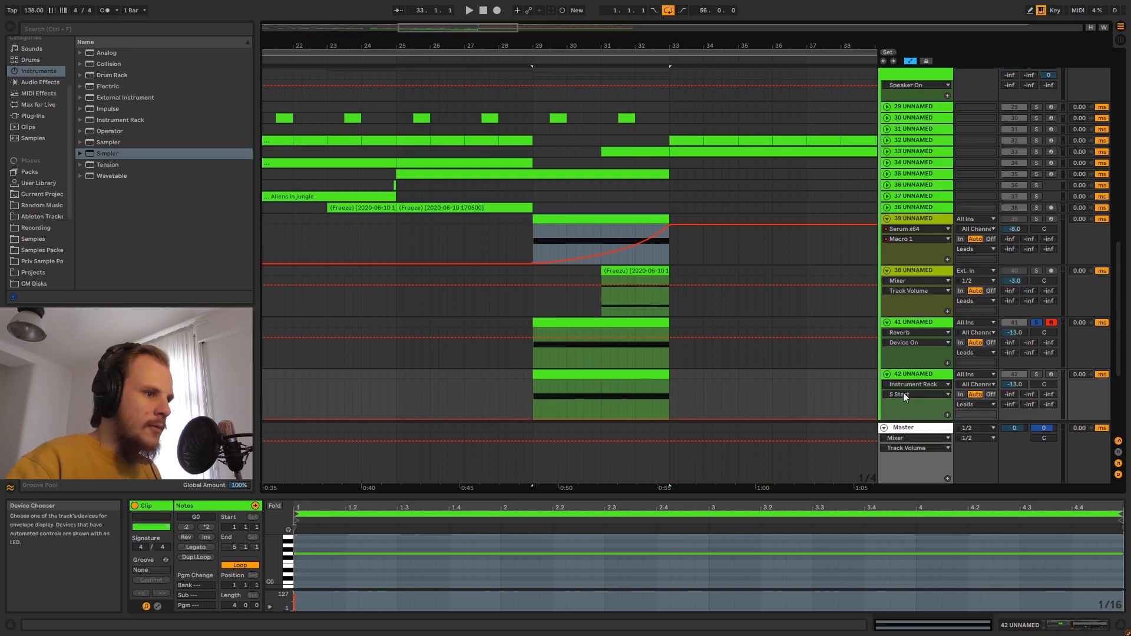
mouse_move(656, 419)
left_mouse_down()
mouse_move(650, 398)
mouse_move(628, 405)
left_mouse_up()
left_click(625, 403)
Solo track 42 and play its clip from bar 29 to 33 with the track's devices shown.
left_click(567, 375)
left_click(1037, 374)
key("space")
double_click(925, 377)
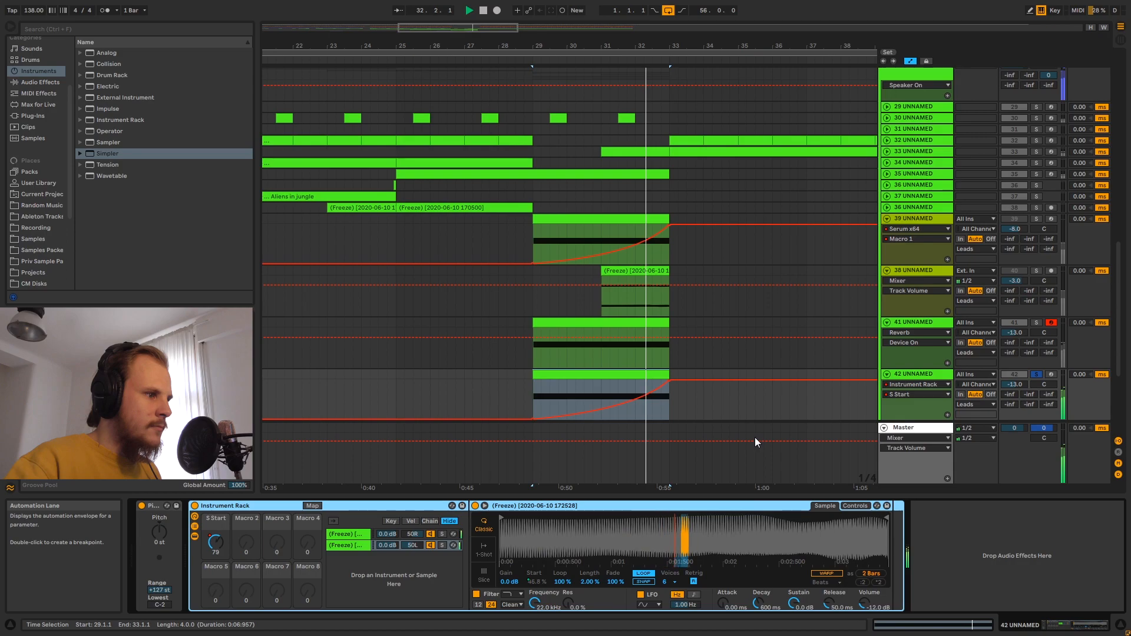
key("space")
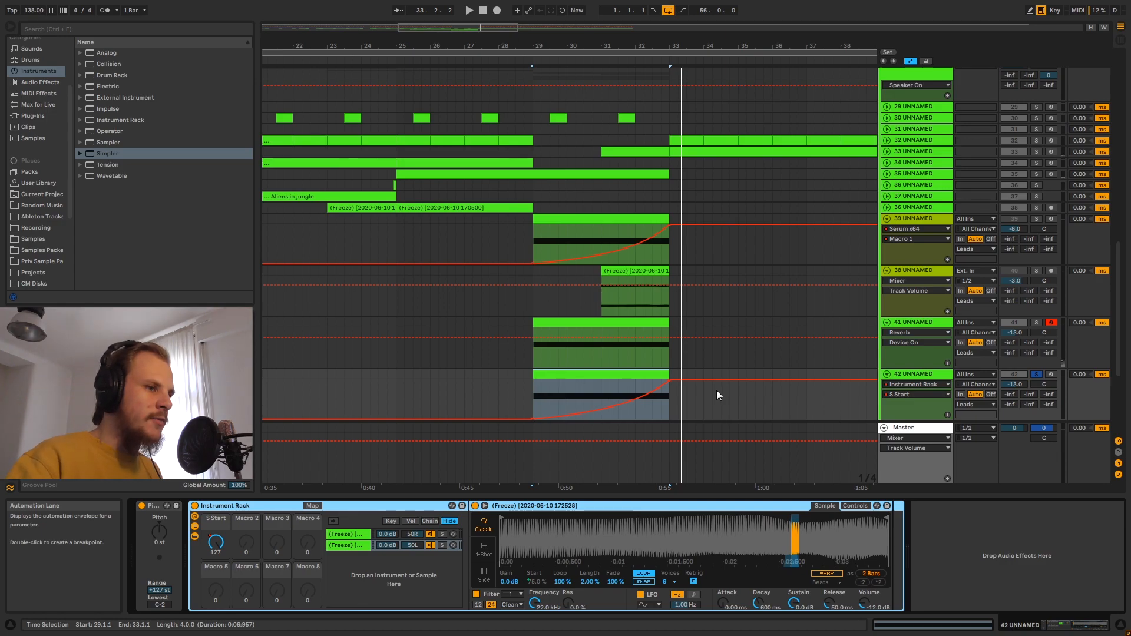
Copy the MStereoProcessor from track 41 to the end of track 42's device chain and review its settings.
left_click(931, 321)
left_click(496, 507)
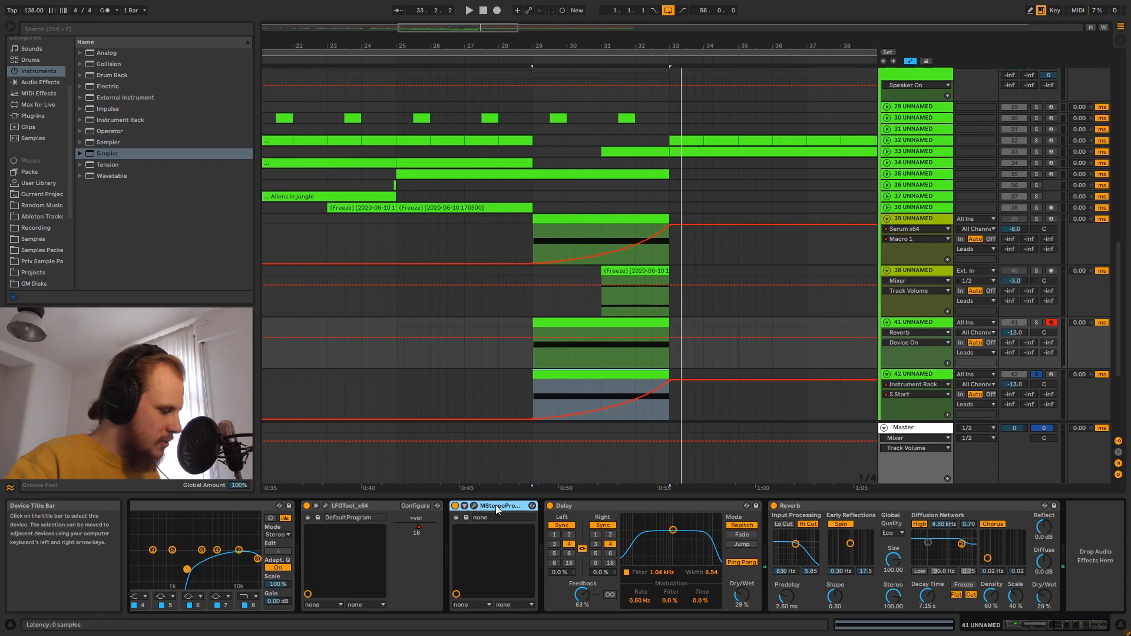
left_click(901, 380)
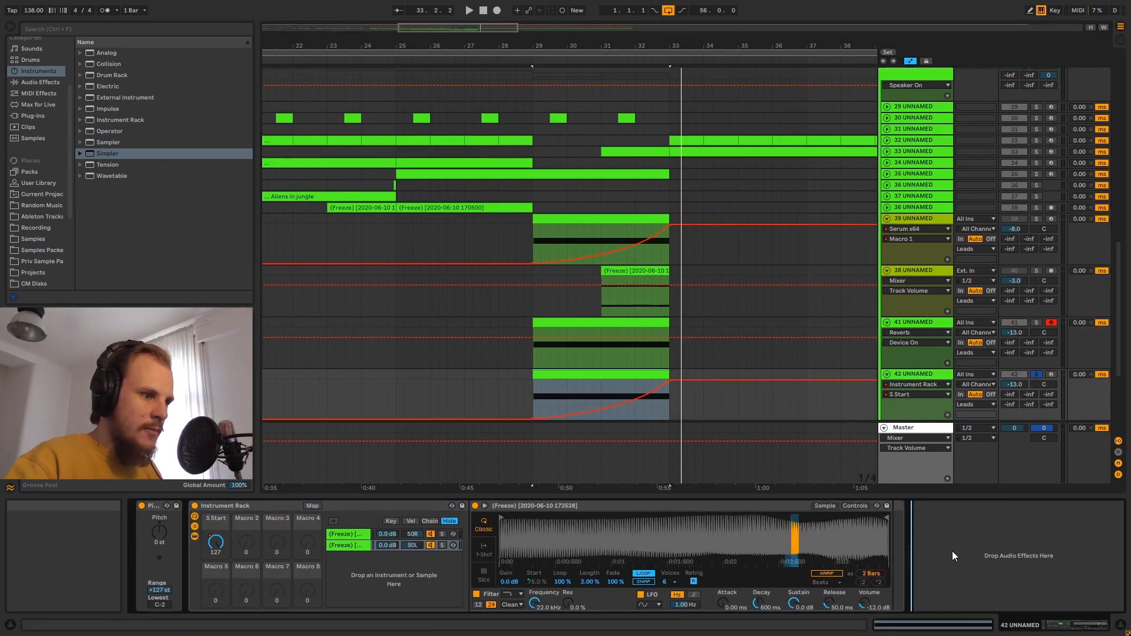
key("ctrl+v")
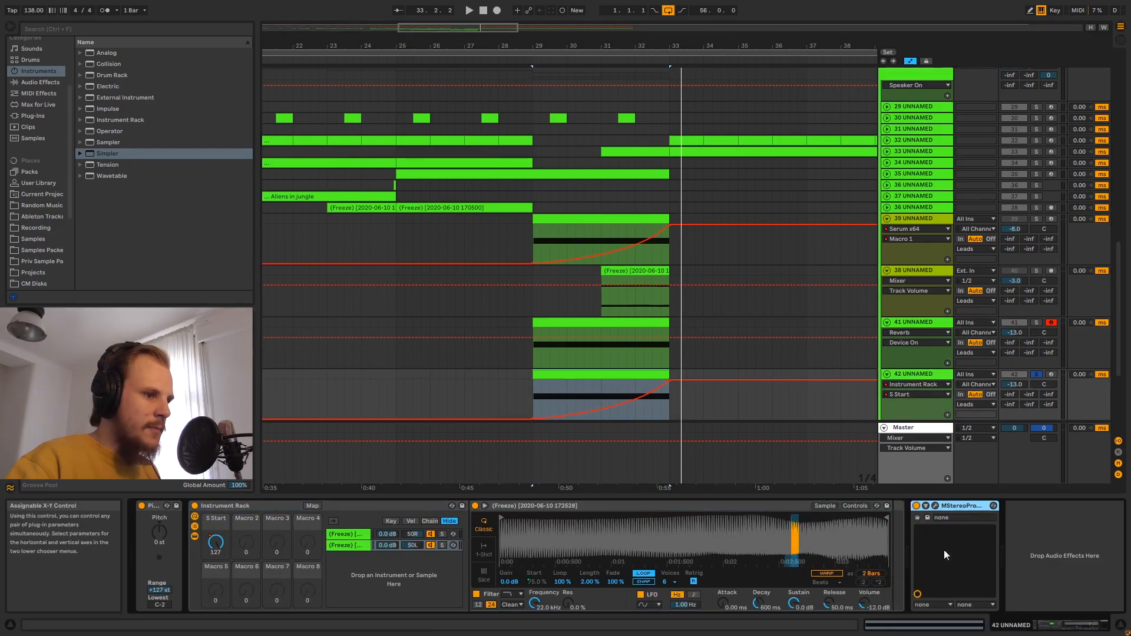
left_click(936, 507)
left_click_drag(659, 210, 648, 156)
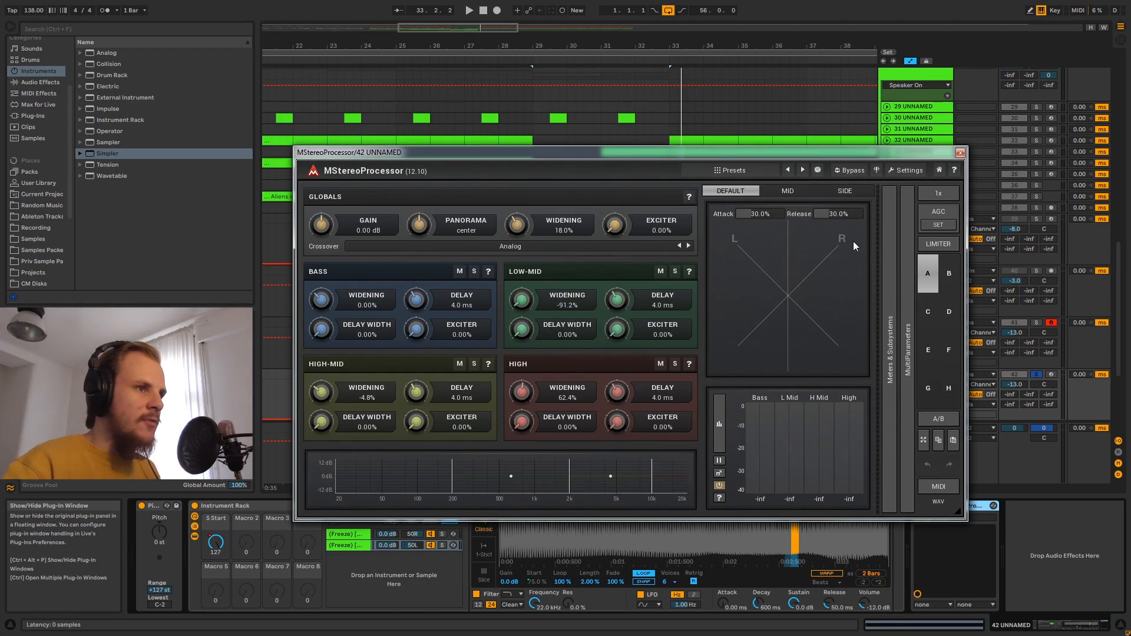
left_click(960, 153)
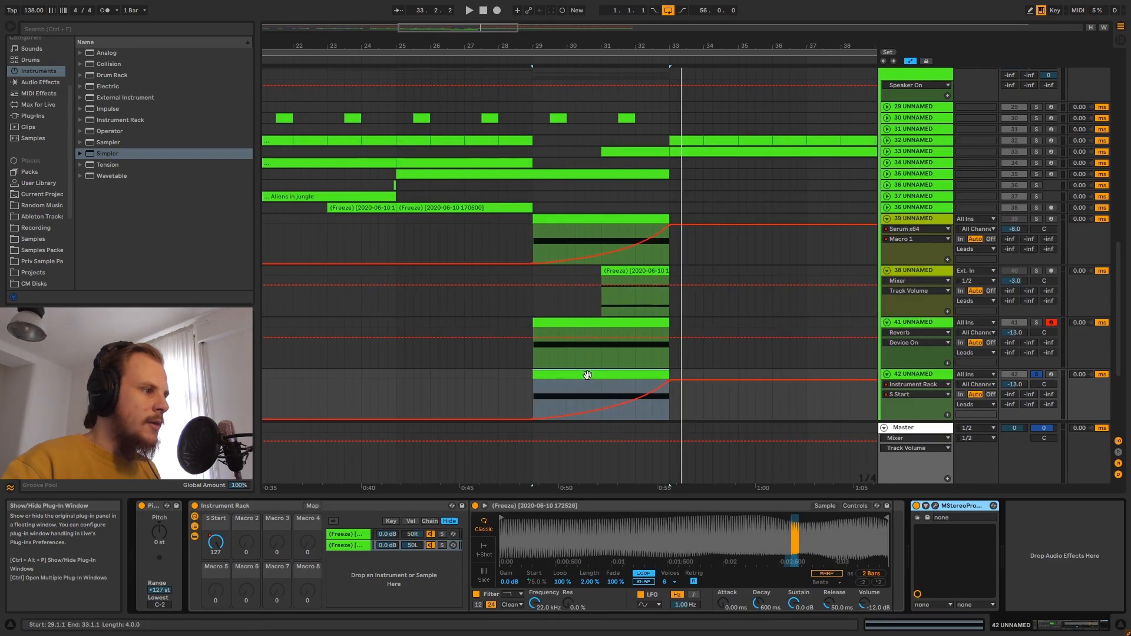
Play track 42 from bar 29 to hear it through the MStereoProcessor.
left_click(568, 388)
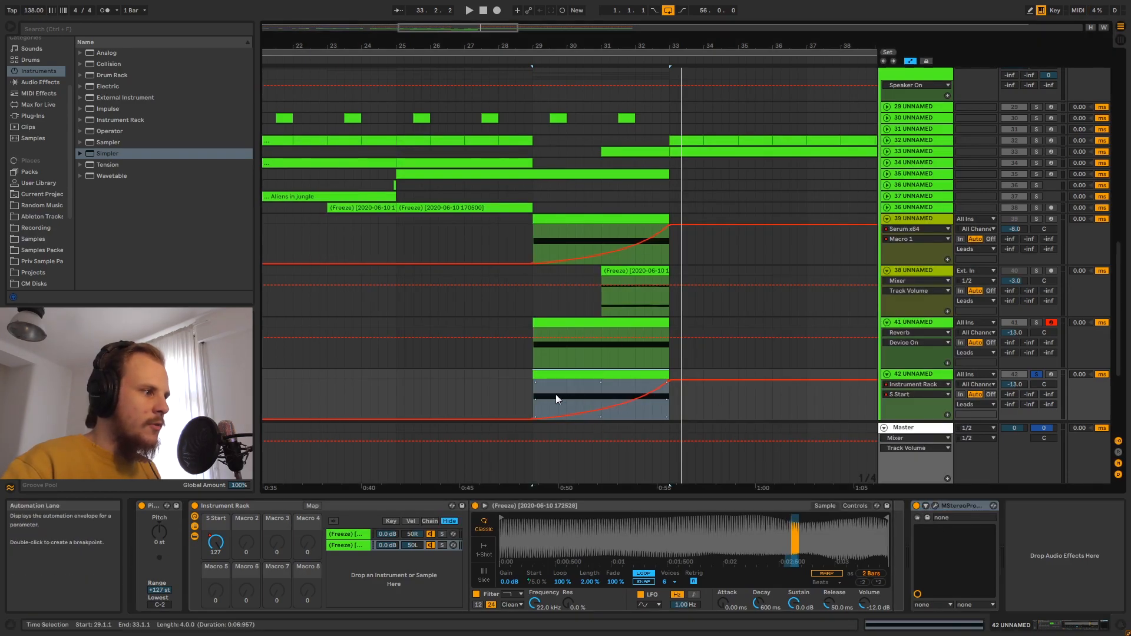
left_click(532, 398)
key("space")
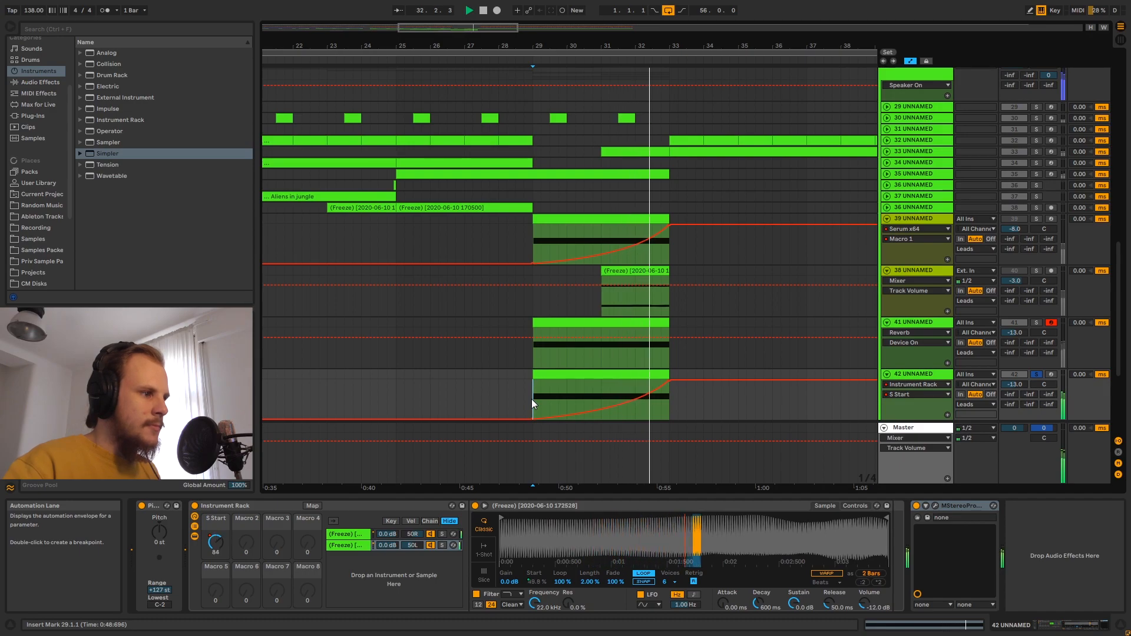
key("space")
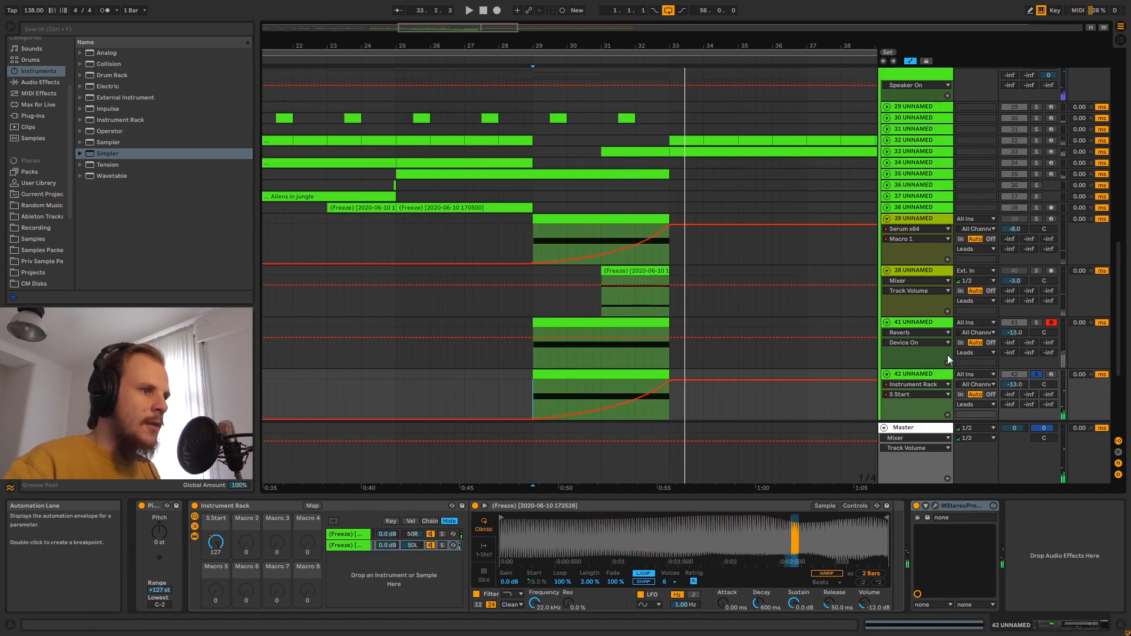
Copy the Delay and Reverb from track 41 to track 42, placing them after the MStereoProcessor.
left_click(938, 322)
left_click(666, 505)
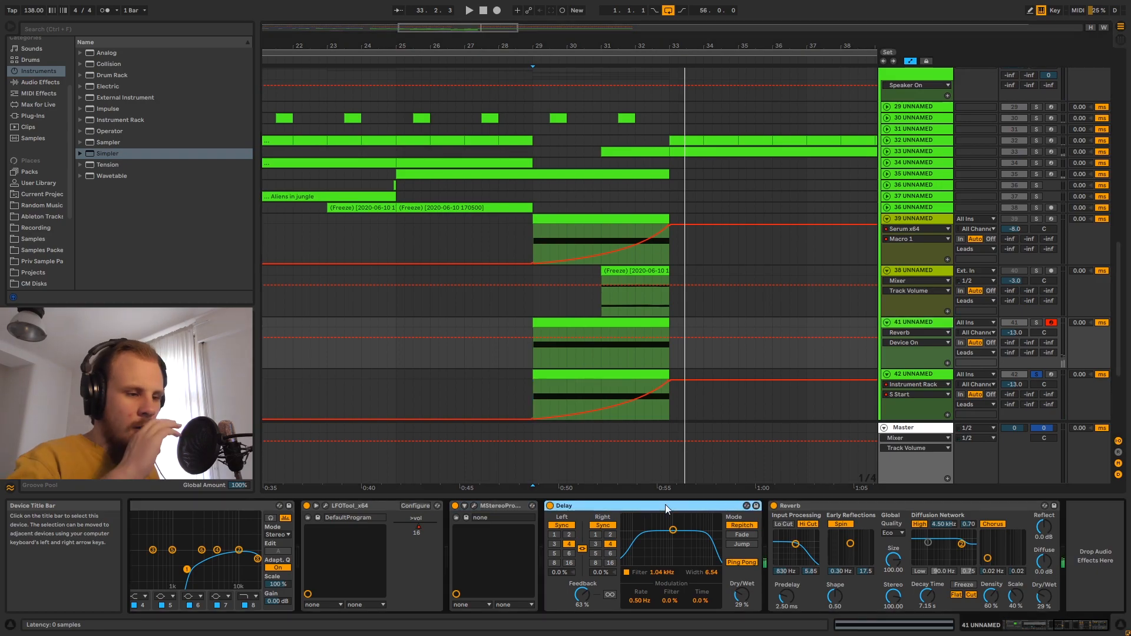
left_click(836, 507, "shift")
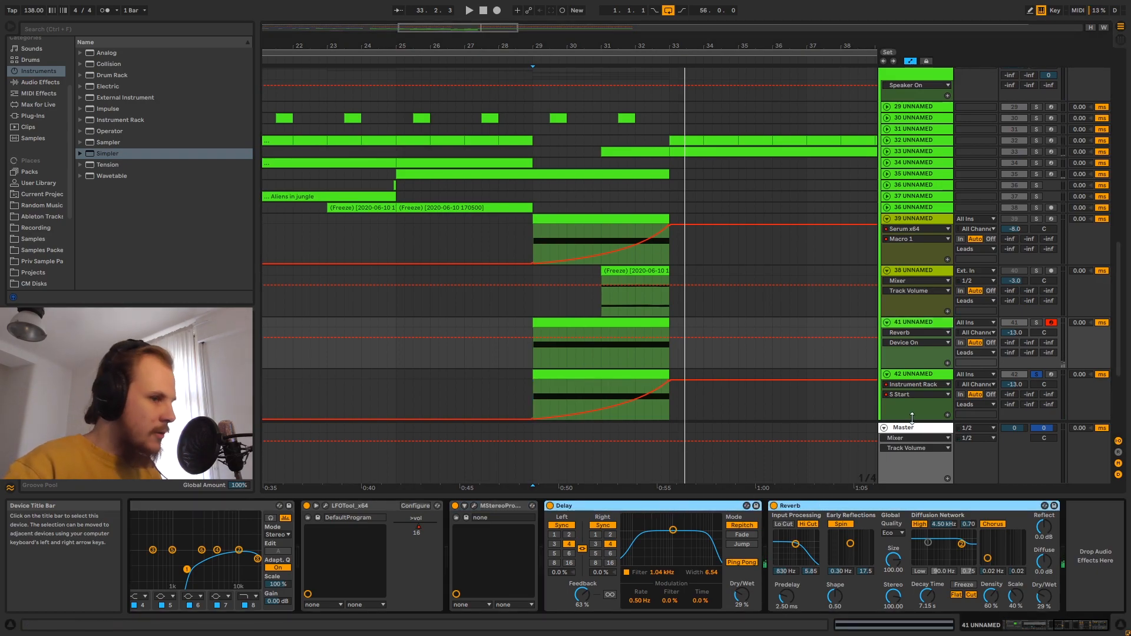
left_click(938, 374)
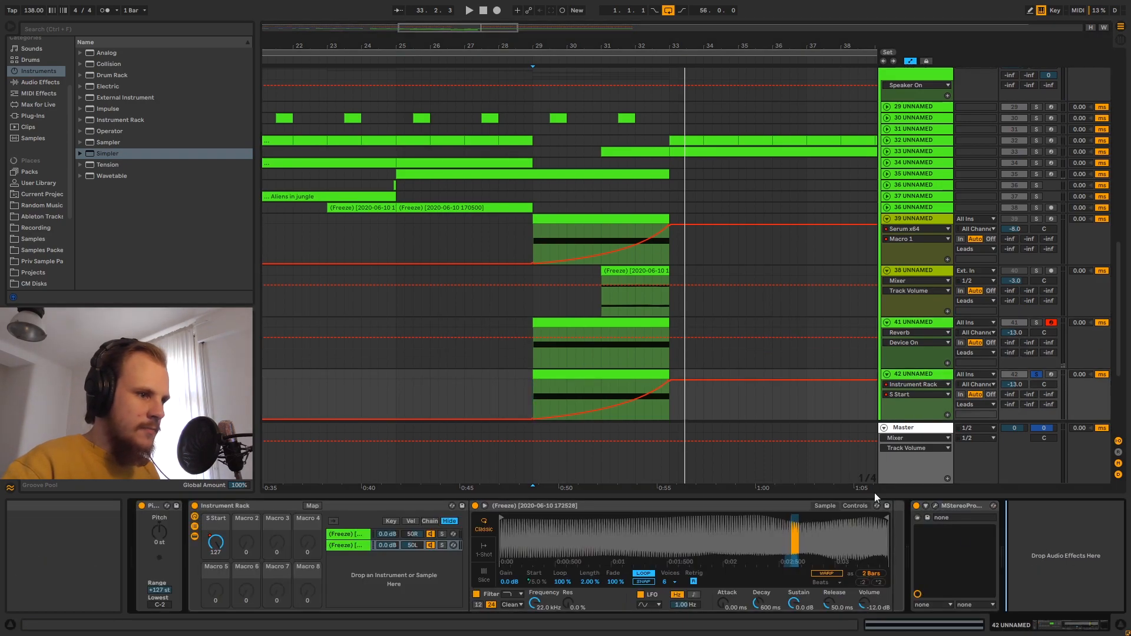
left_click(585, 372)
key("ctrl+v")
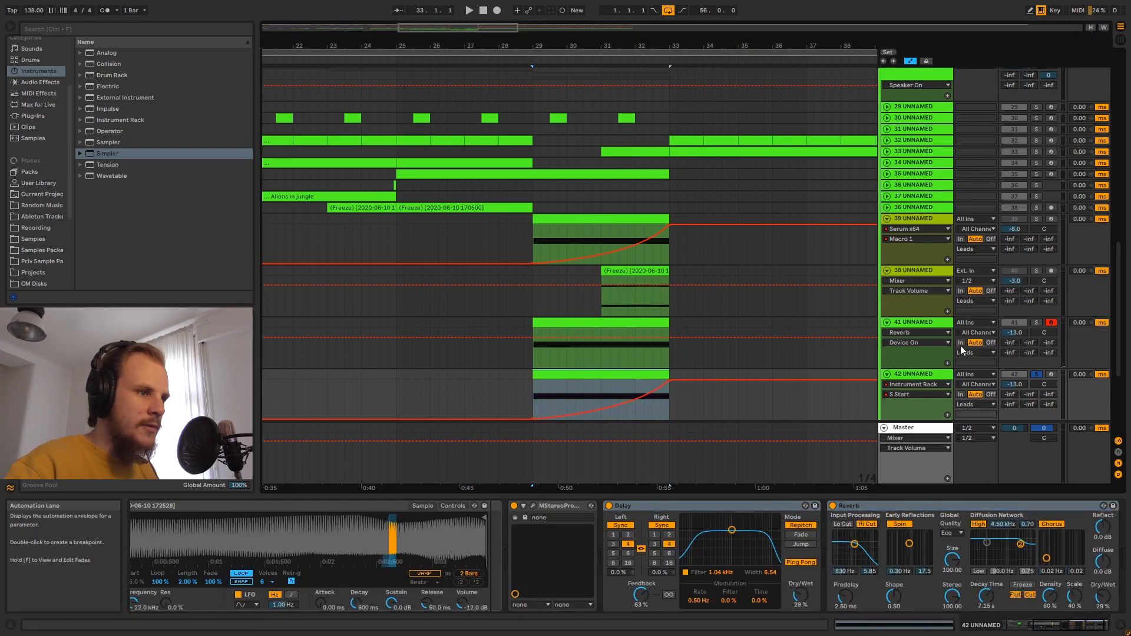
Check track 41's device chain, then play track 42 from bar 29 to hear it with the Delay and Reverb.
left_click(924, 321)
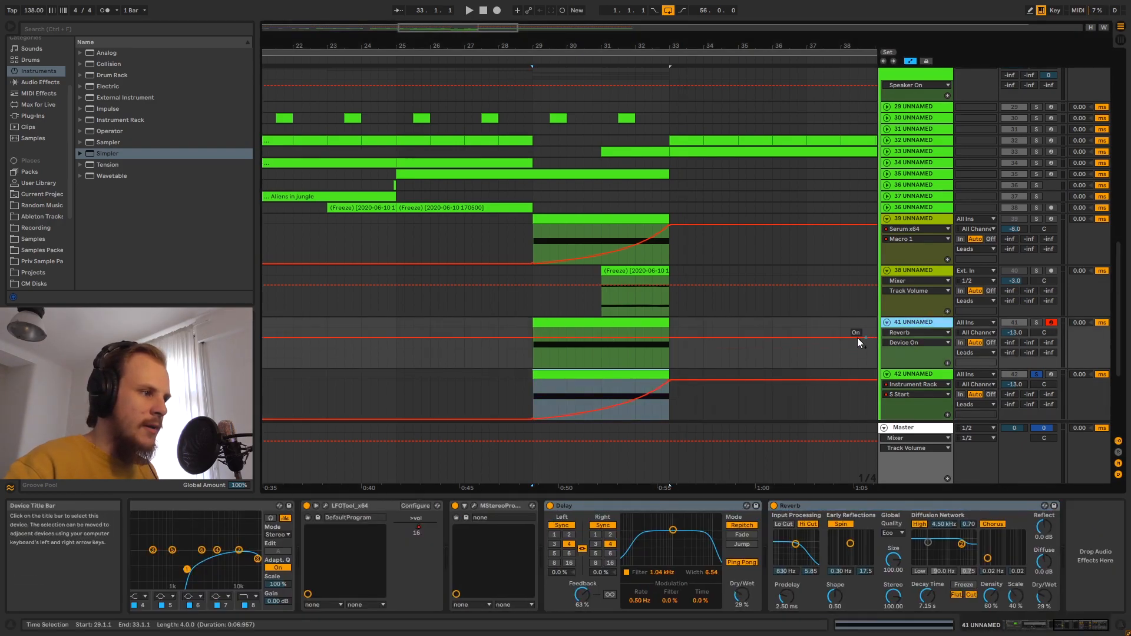
left_click(564, 375)
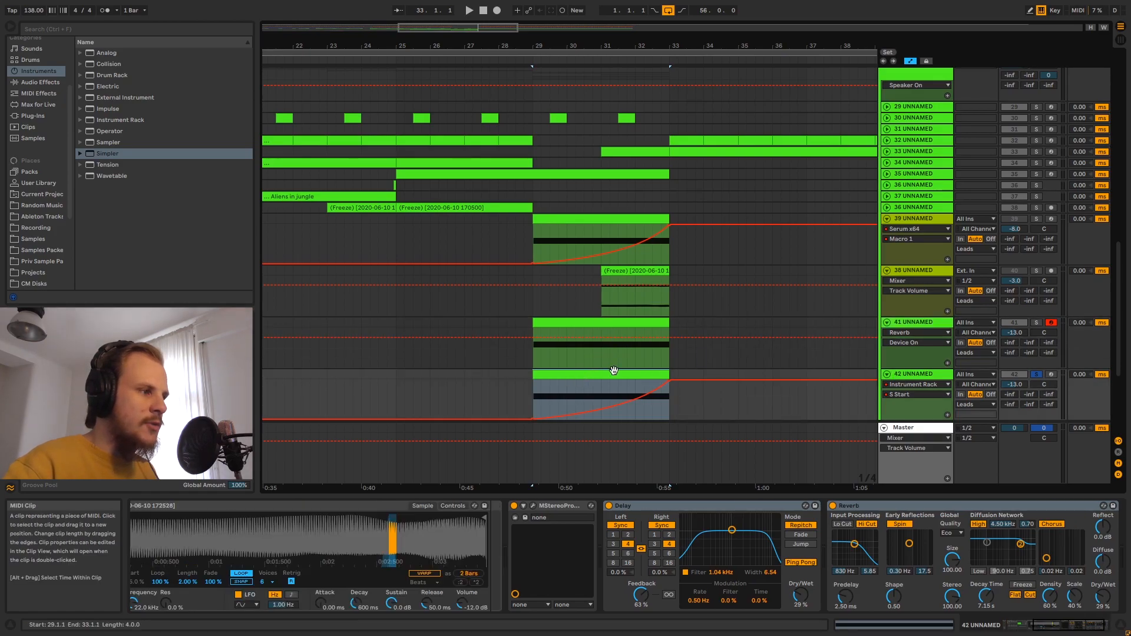
left_click(533, 403)
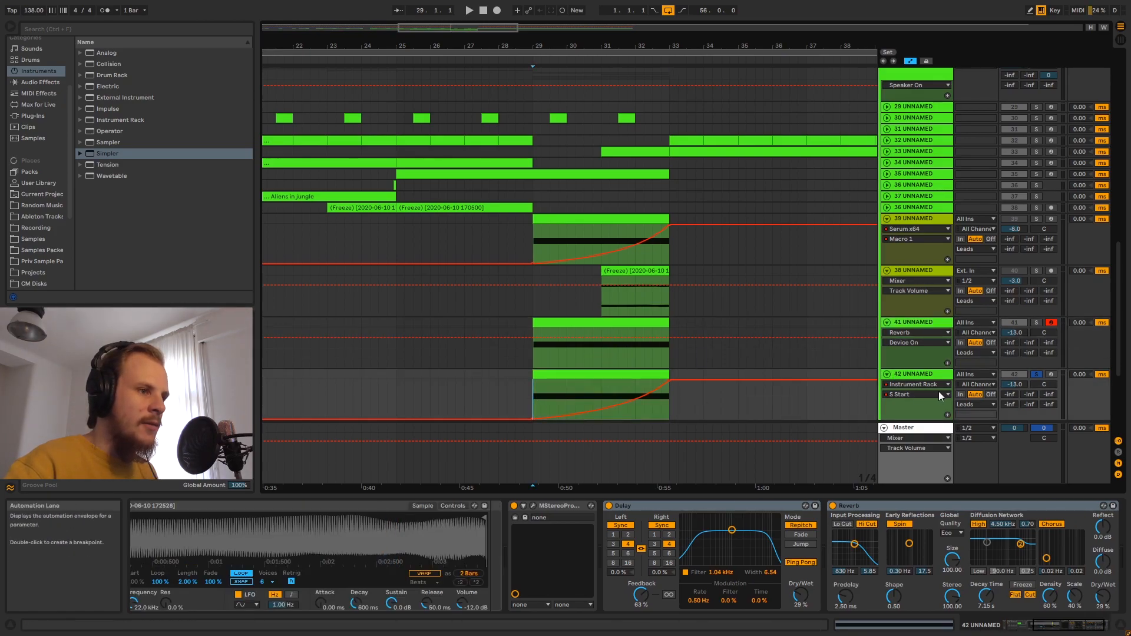
key("space")
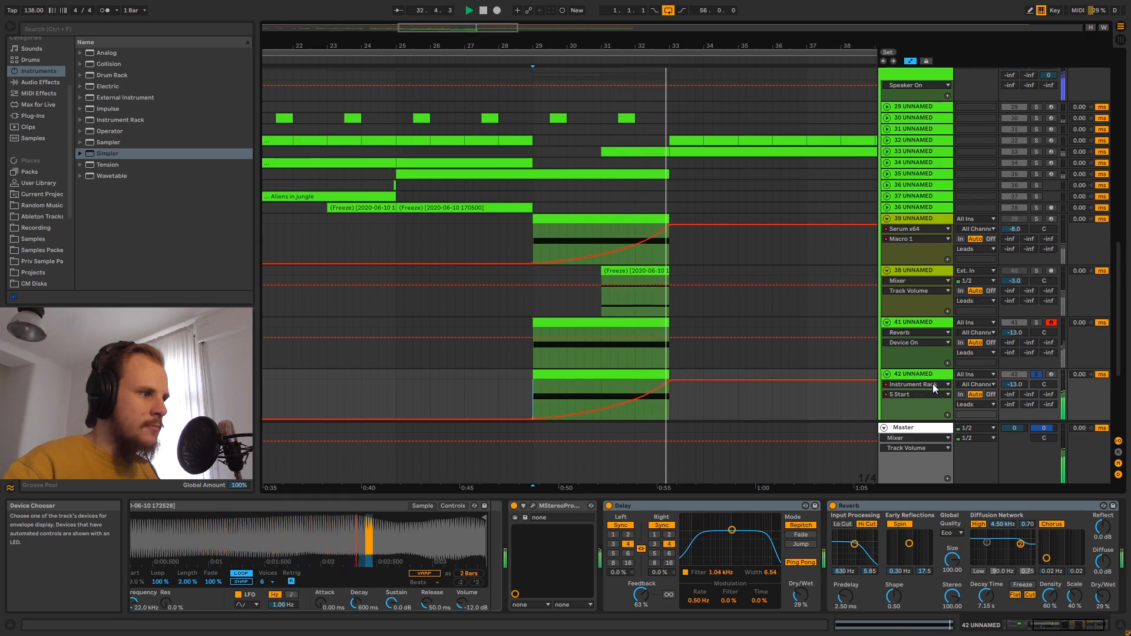
key("space")
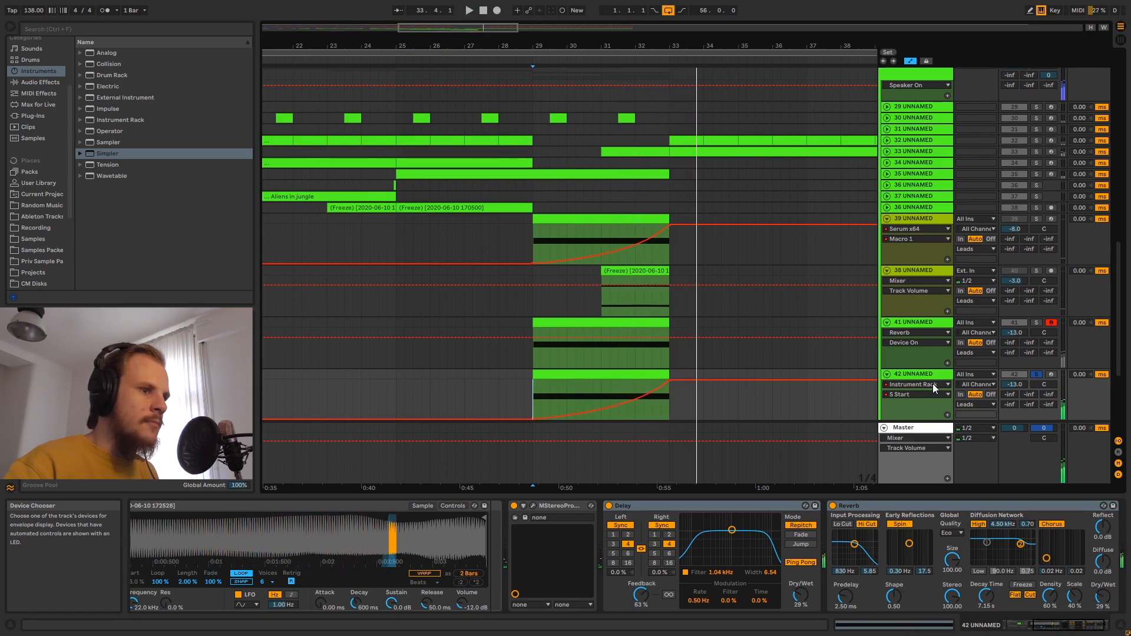
Insert a new MIDI track below track 42 and load the Serum_x64 plug-in on it.
left_click(915, 374)
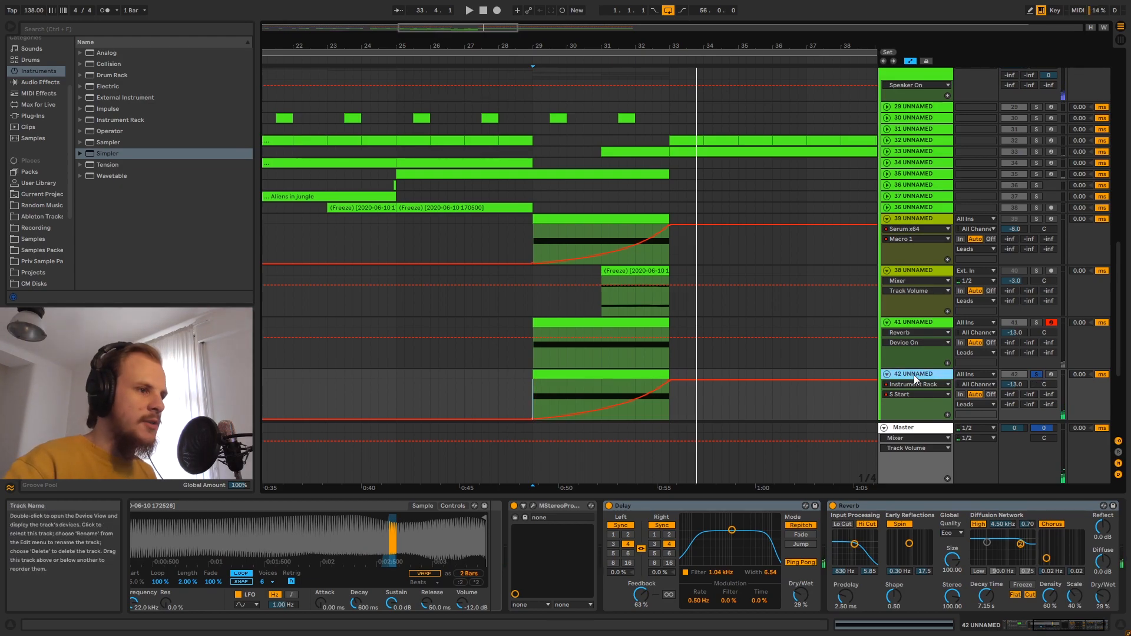
key("ctrl+shift+t")
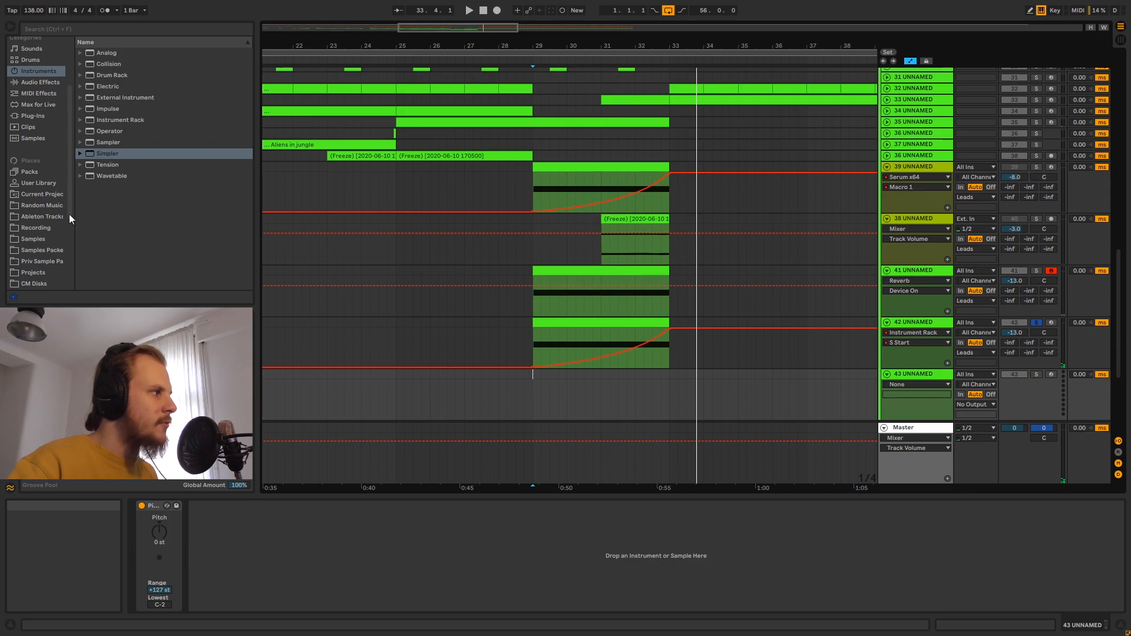
left_click(36, 118)
scroll(118, 221, "down", 7)
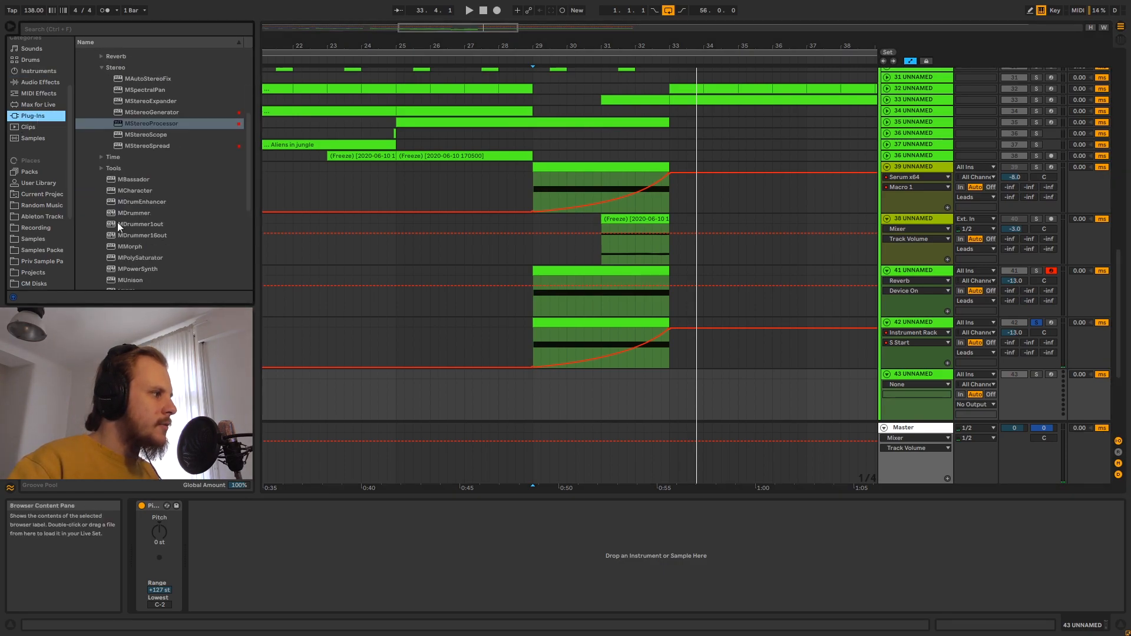
left_click(94, 274)
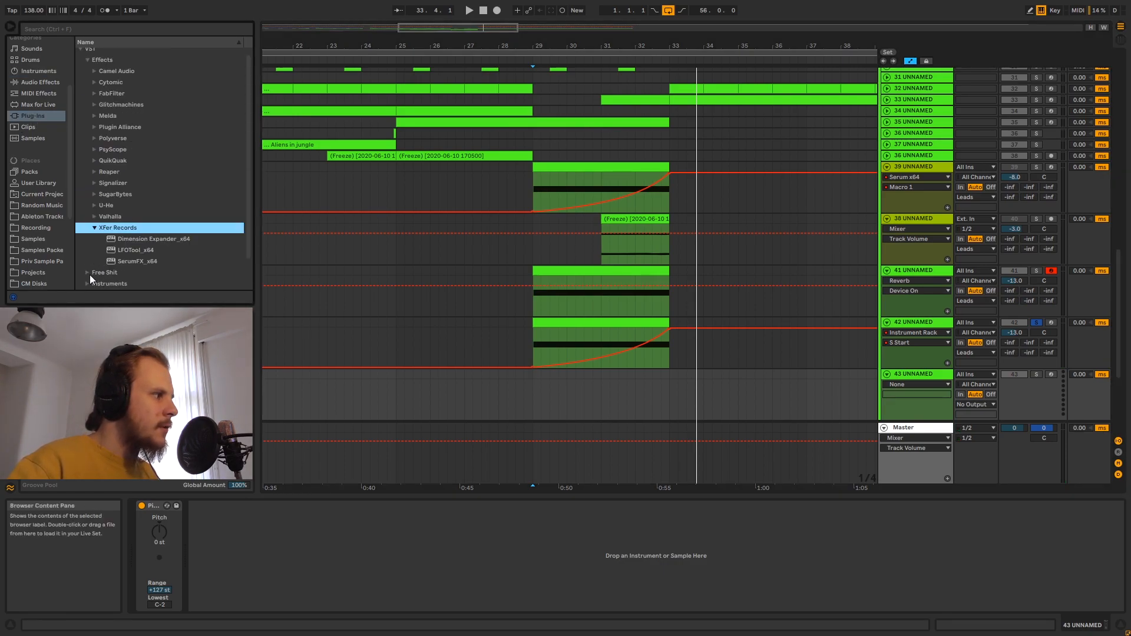
left_click(88, 283)
scroll(100, 268, "down", 2)
left_click(94, 249)
left_click_drag(126, 261, 550, 375)
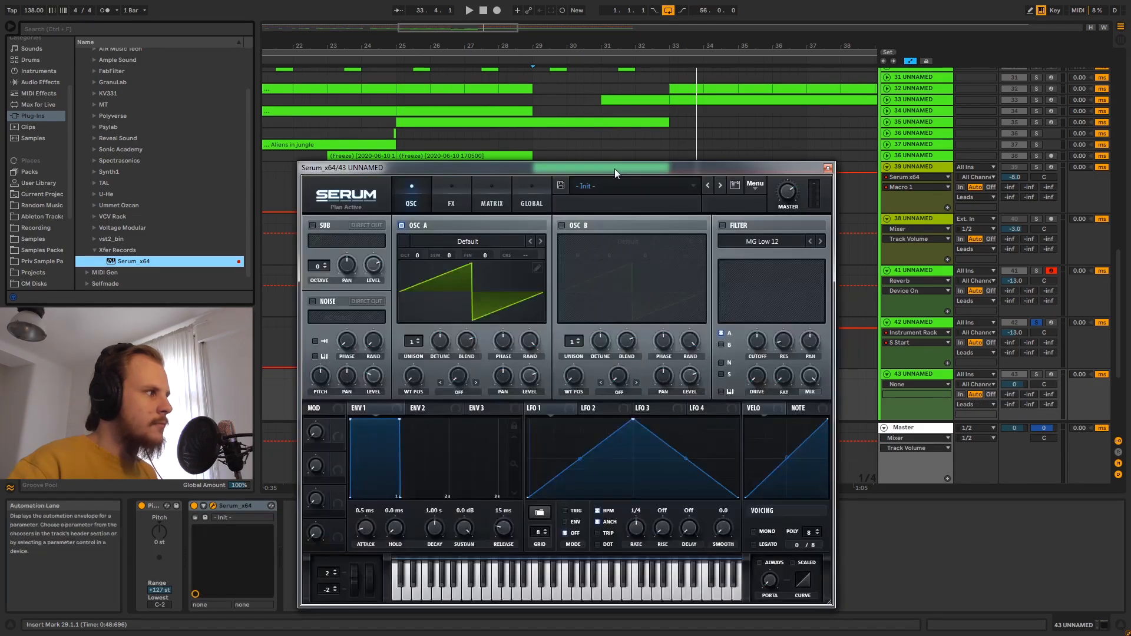
Try to import the frozen audio clip at bars 31 to 33 into Serum's OSC A as an FFT 1024 wavetable.
left_click_drag(614, 168, 610, 275)
left_click(945, 171)
scroll(858, 176, "down", 5)
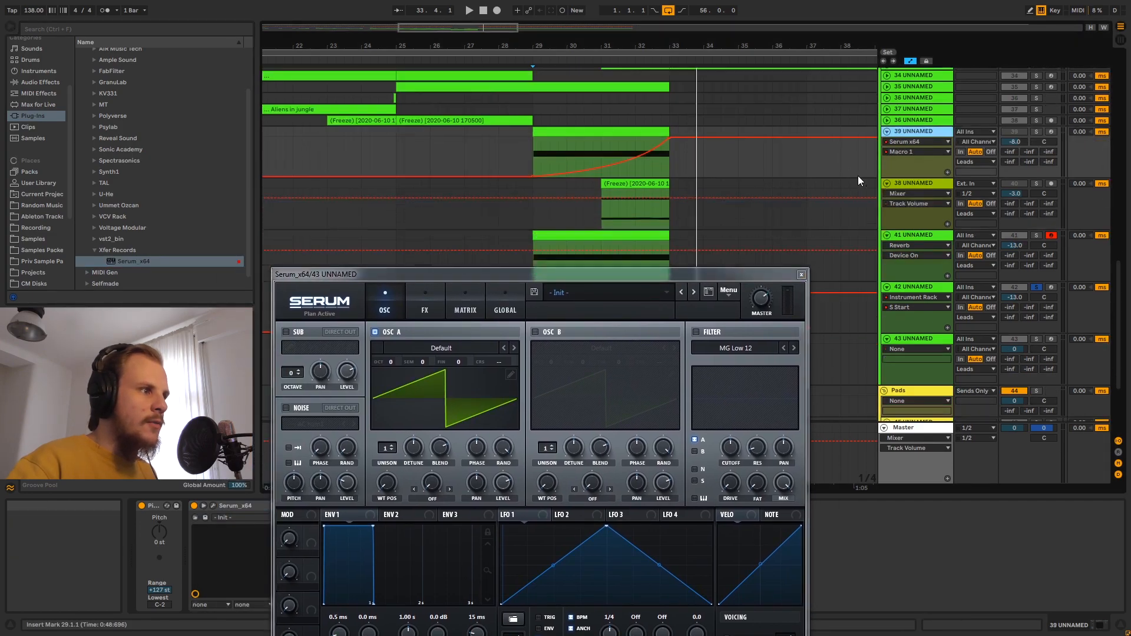
left_click_drag(695, 270, 765, 187)
left_click(647, 77)
left_click_drag(647, 77, 528, 349)
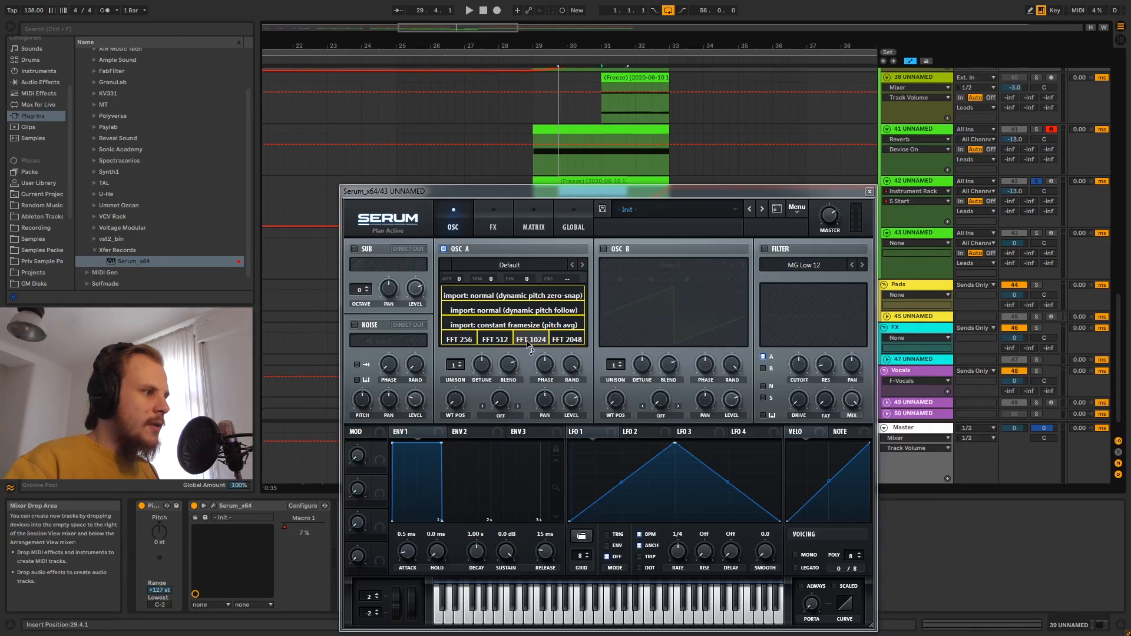
mouse_move(537, 348)
left_mouse_down()
mouse_move(565, 345)
mouse_move(494, 344)
mouse_move(532, 347)
left_mouse_up()
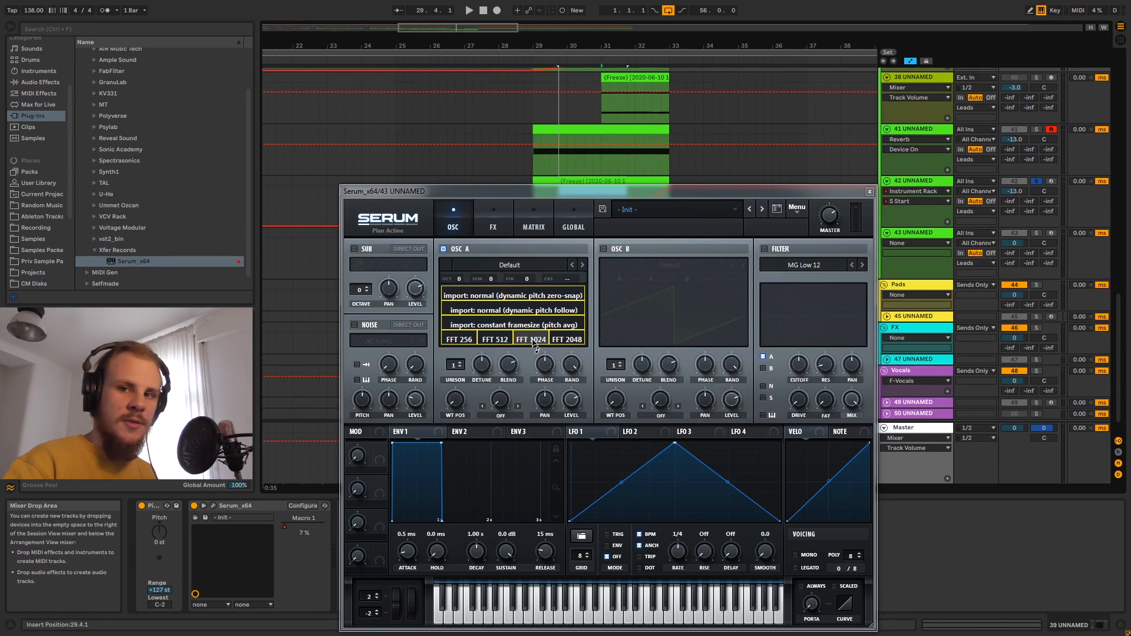
mouse_move(536, 347)
left_mouse_down()
mouse_move(495, 346)
mouse_move(565, 347)
mouse_move(535, 349)
left_mouse_up()
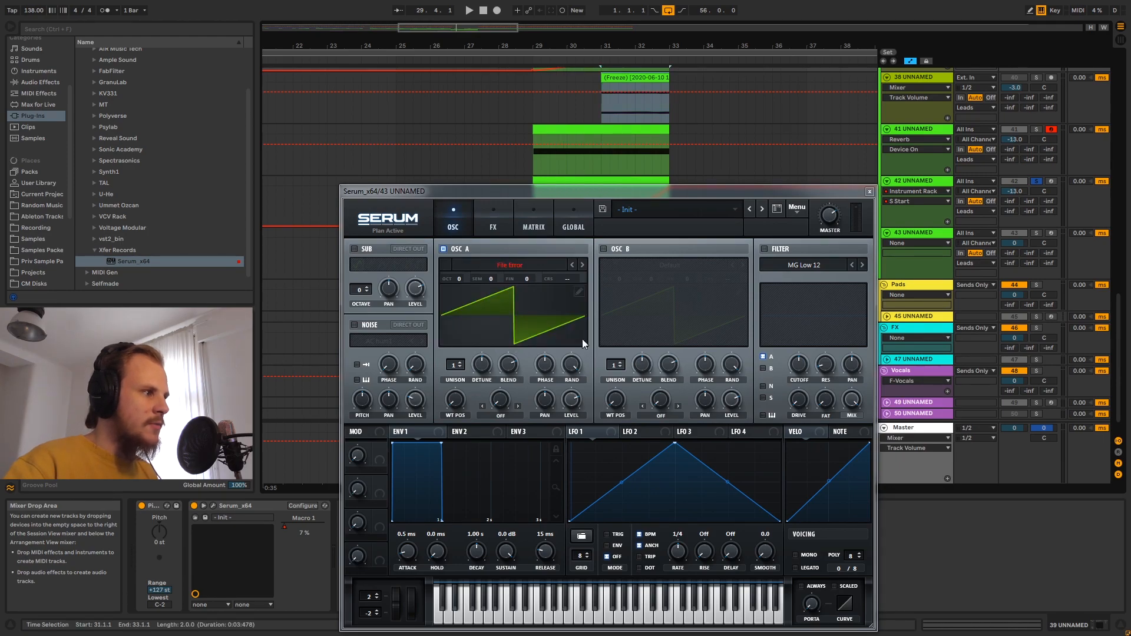
Consolidate the frozen clip at bars 31 to 33, locate its file in the browser and try to load it into Serum's OSC A.
left_click(645, 78)
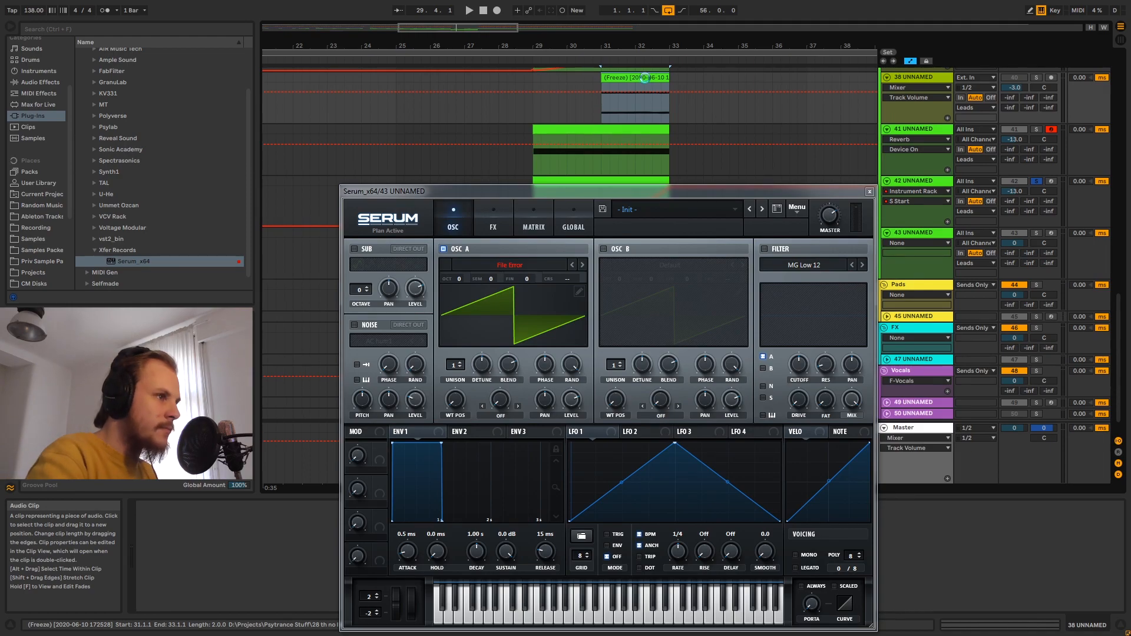
key("ctrl+j")
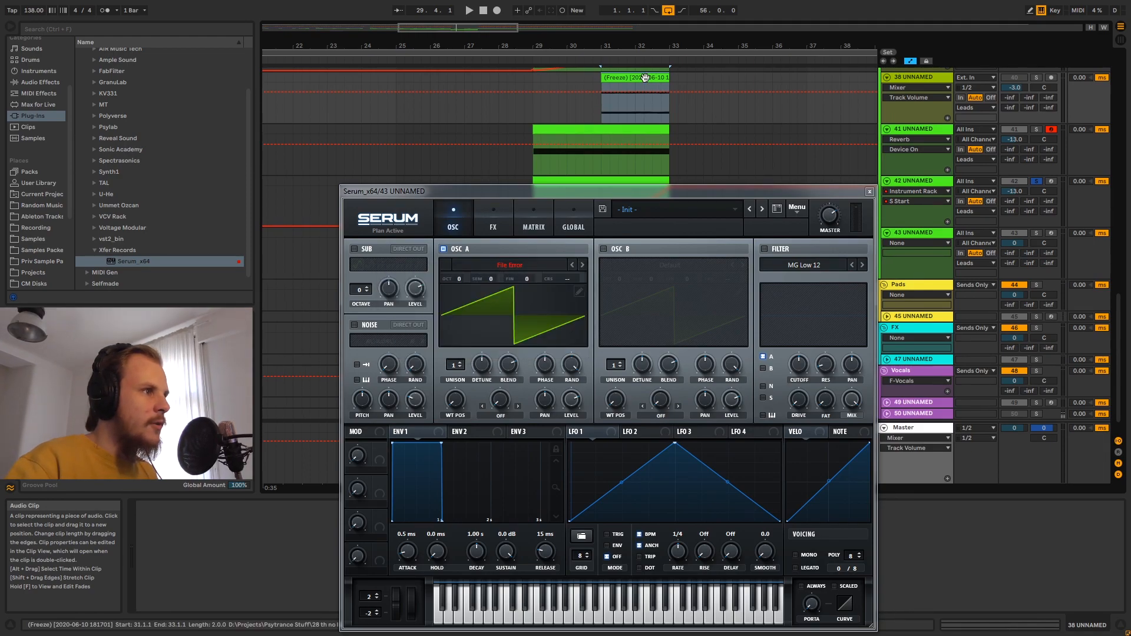
right_click(329, 553)
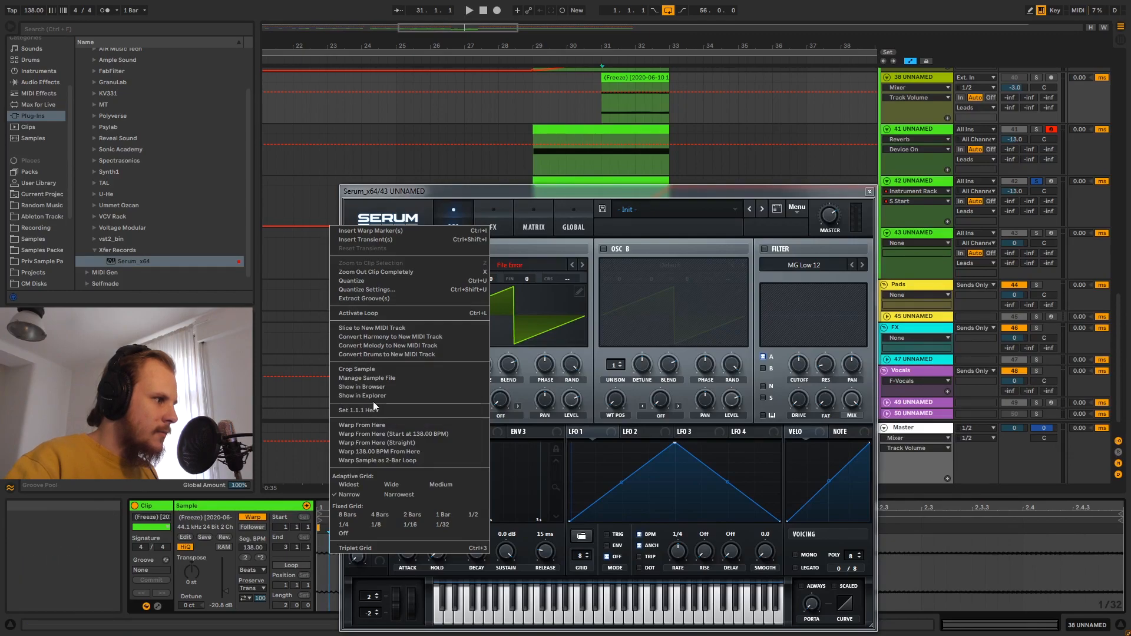
left_click(380, 387)
left_click_drag(177, 109, 540, 342)
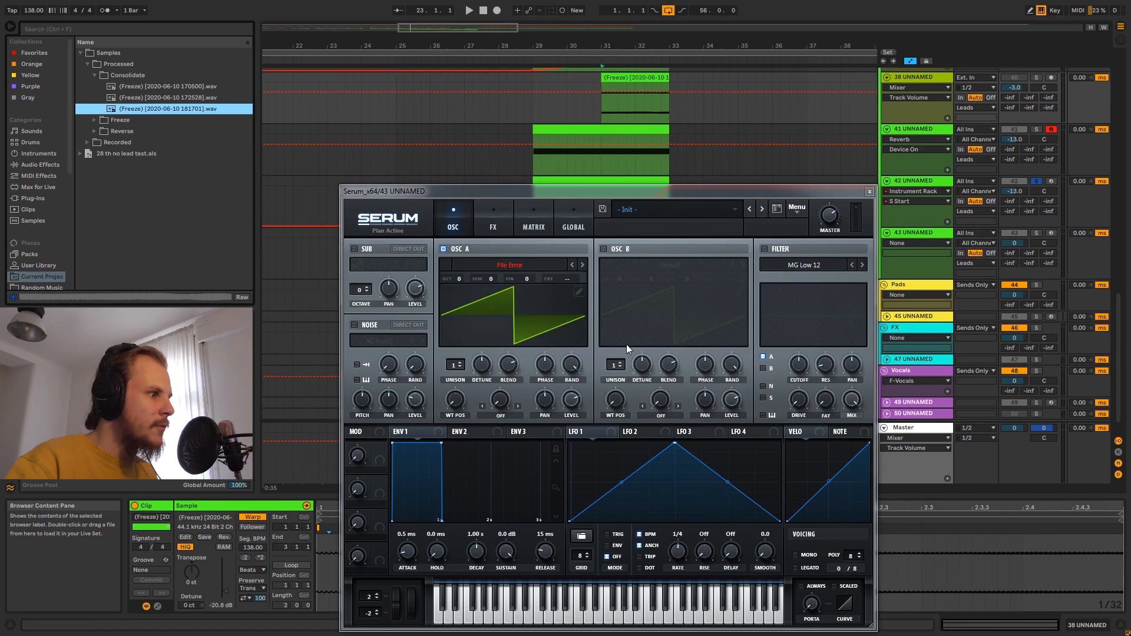
Browse the sample packs to the KSHMR_Main_Drums_Low folder inside KSHMR_Orchestral_Drums.
left_click(80, 53)
scroll(56, 270, "down", 3)
left_click(49, 270)
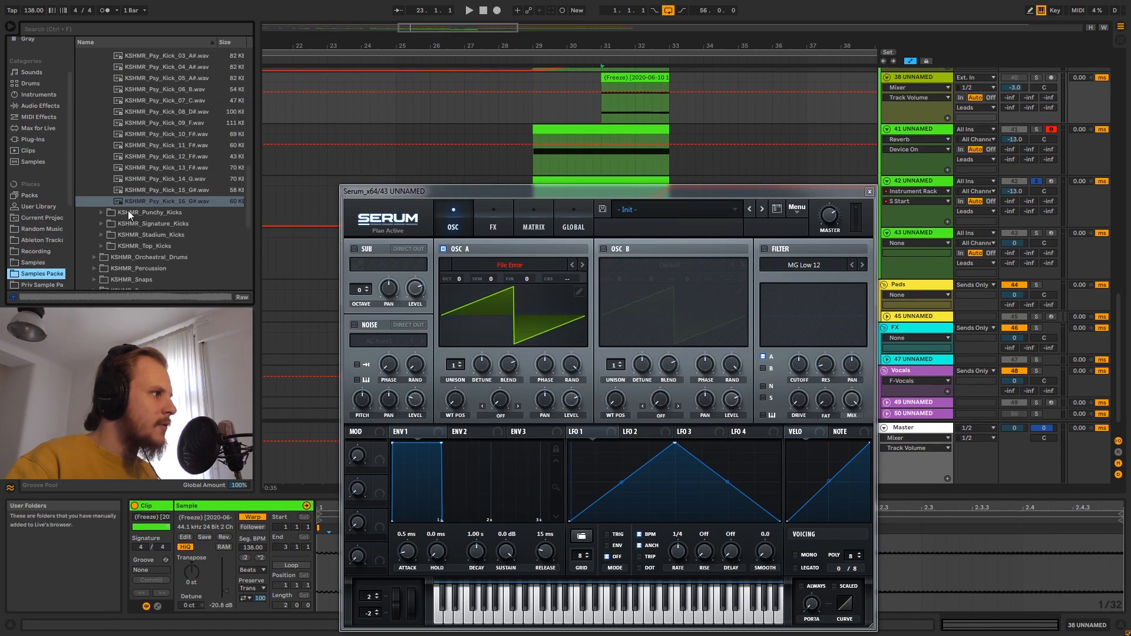
scroll(126, 171, "up", 5)
left_click(94, 131)
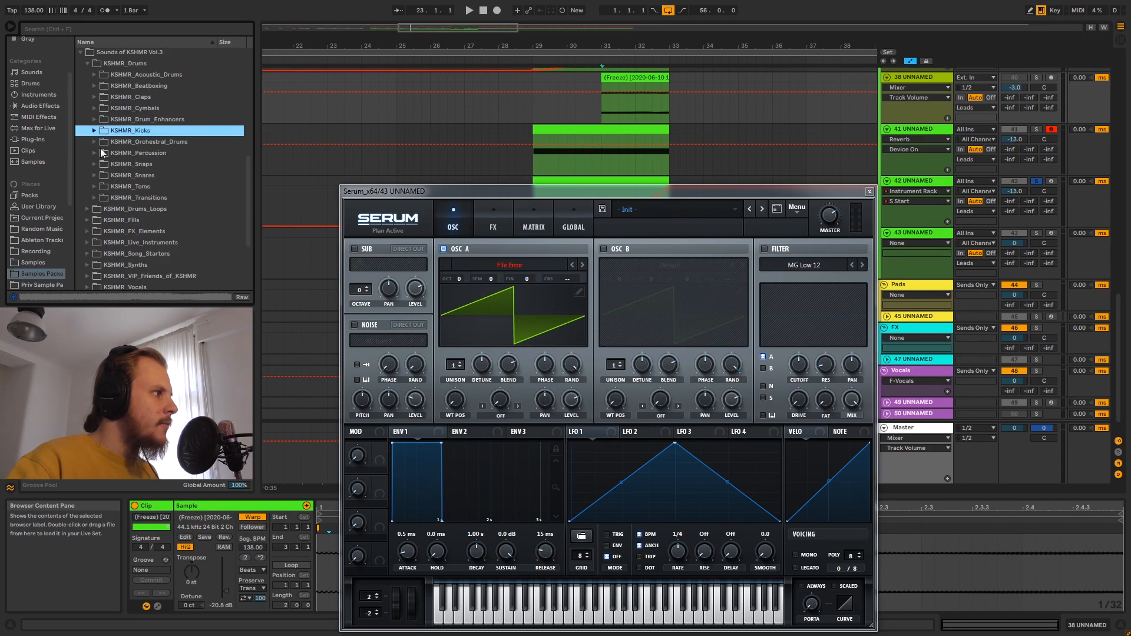
scroll(108, 161, "up", 2)
scroll(105, 214, "down", 1)
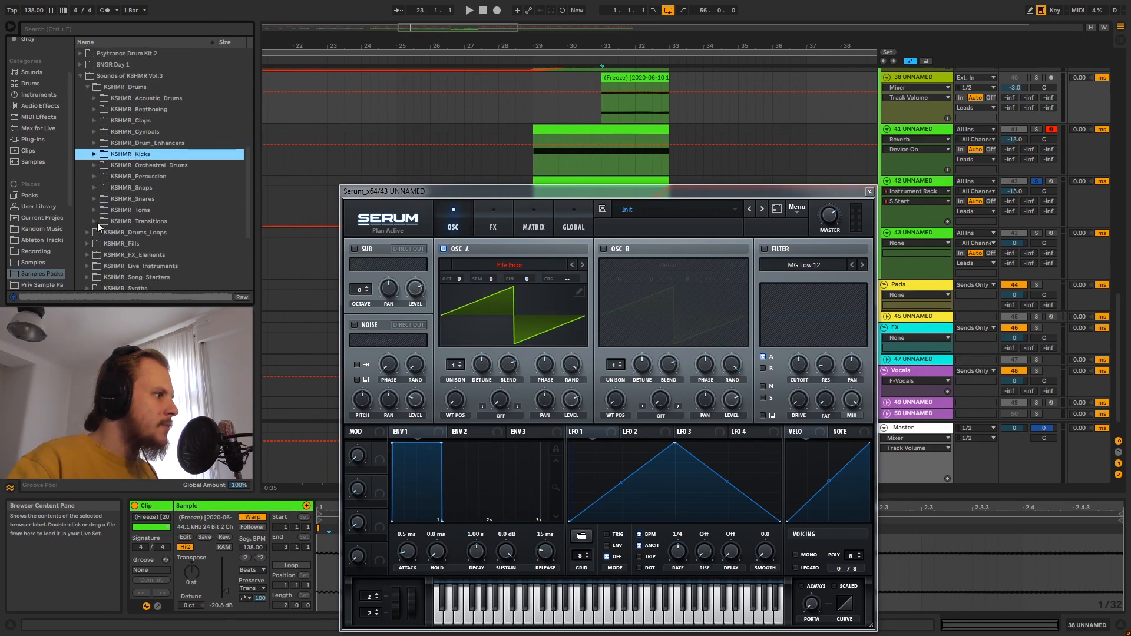
left_click(95, 166)
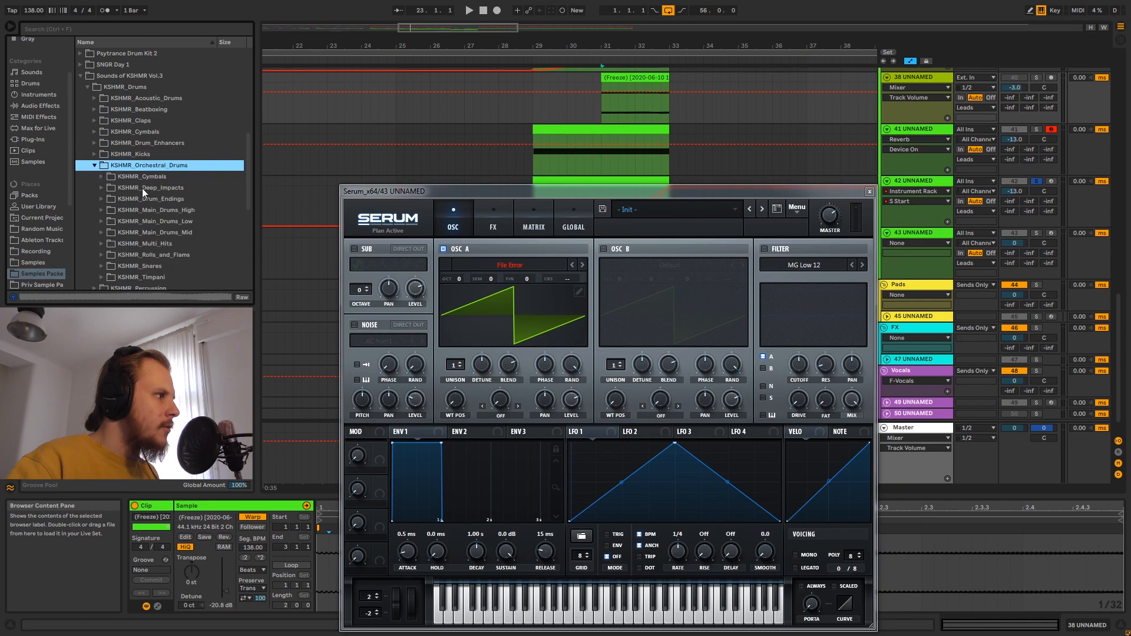
scroll(106, 208, "down", 2)
left_click(103, 172)
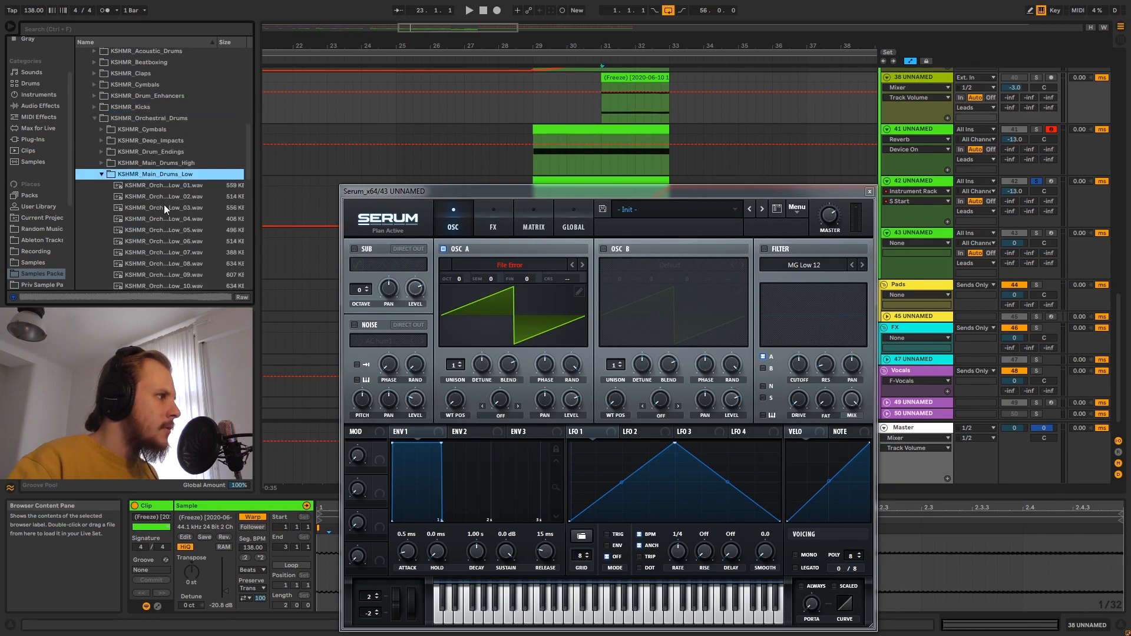
Load the KSHMR orchestral drum sample Low_11 into Serum's OSC A as a wavetable and return its WT Pos to 1.
scroll(169, 225, "down", 3)
left_click_drag(168, 226, 537, 344)
left_click_drag(459, 402, 474, 454)
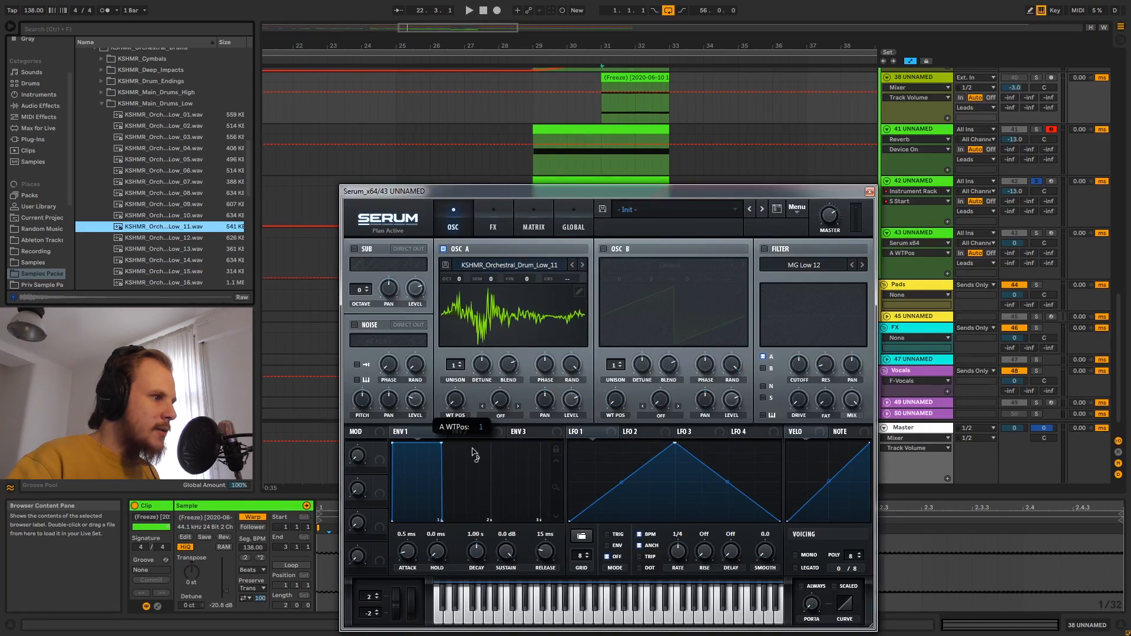
Open OSC A's wavetable editor and remove all frames from frame 17 to the end.
left_click(579, 291)
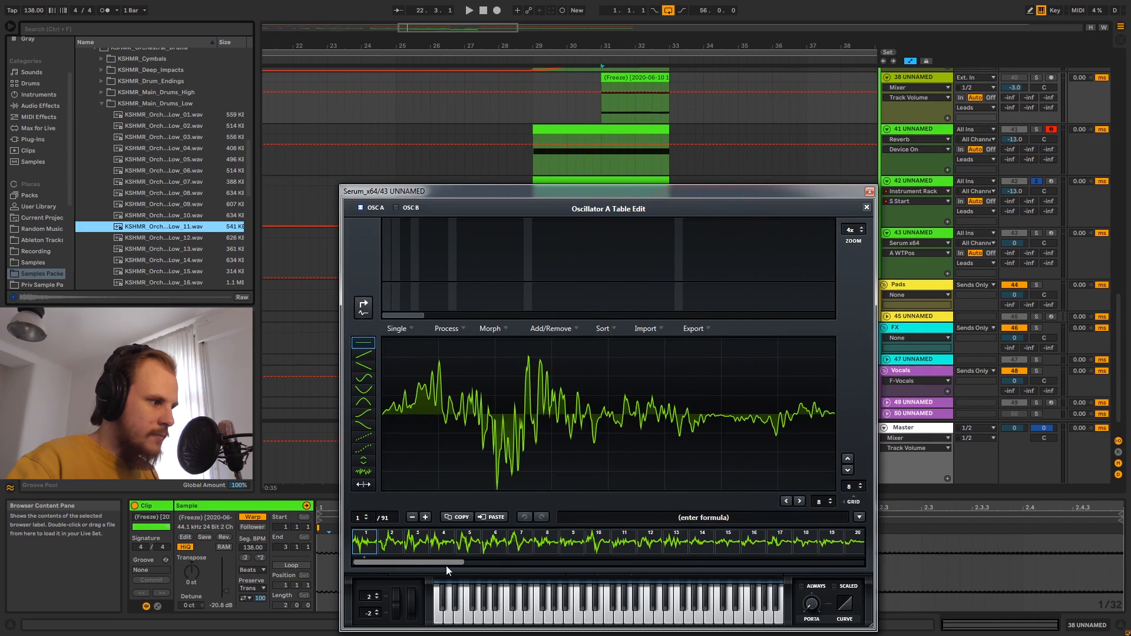
left_click_drag(462, 561, 491, 563)
left_click(646, 540)
left_click(546, 329)
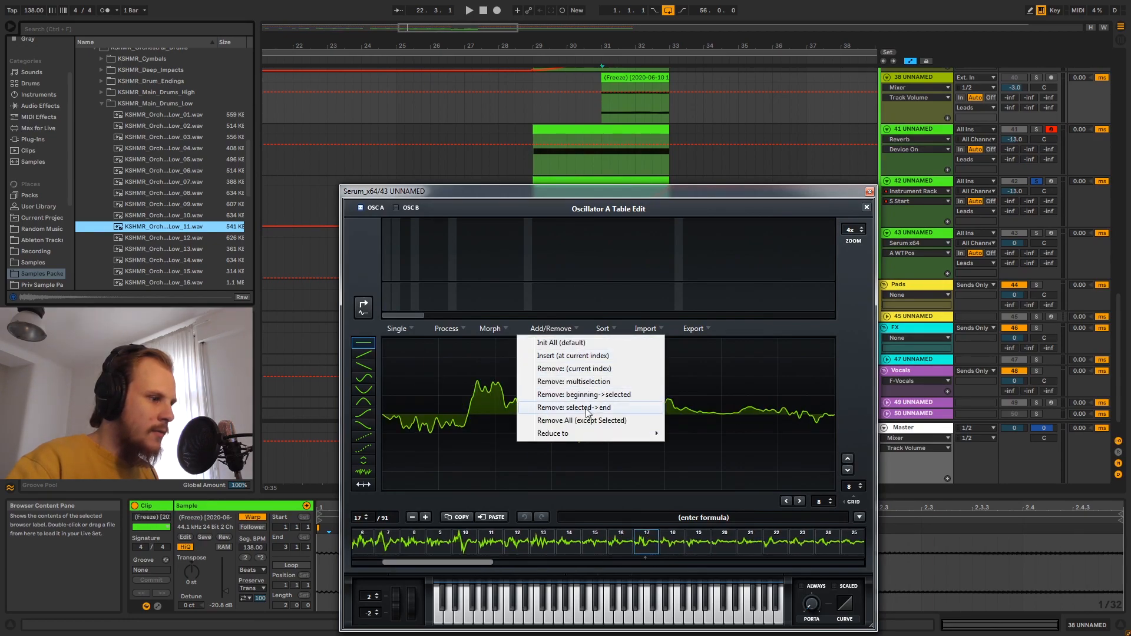
left_click(605, 407)
Apply Morph - Spectral to the remaining frames and close the wavetable editor.
left_click(490, 329)
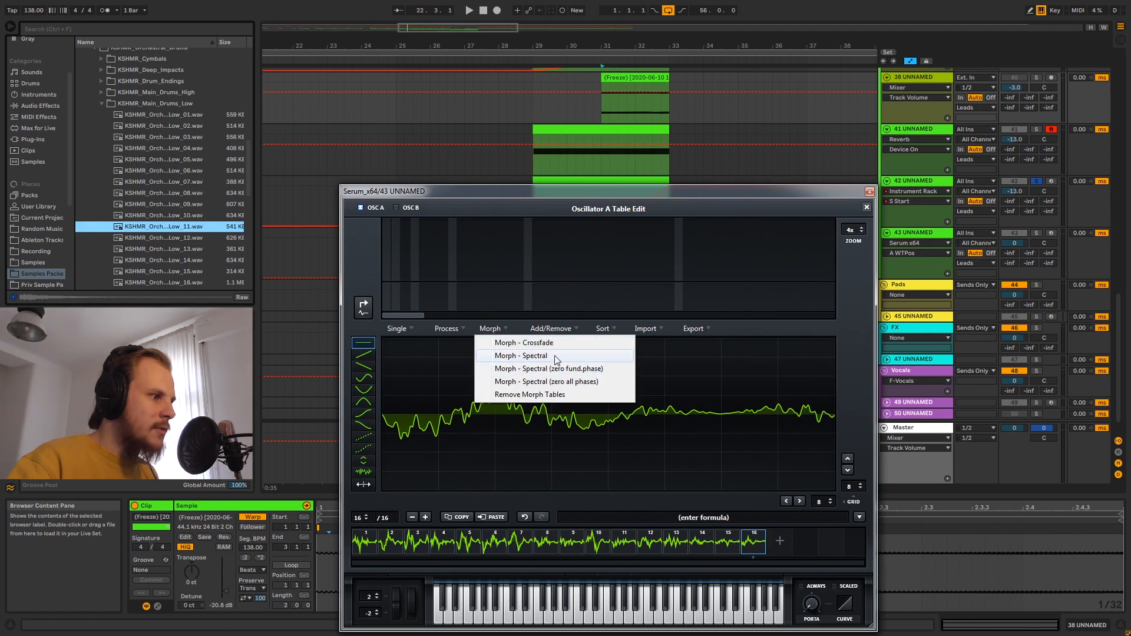
left_click(536, 356)
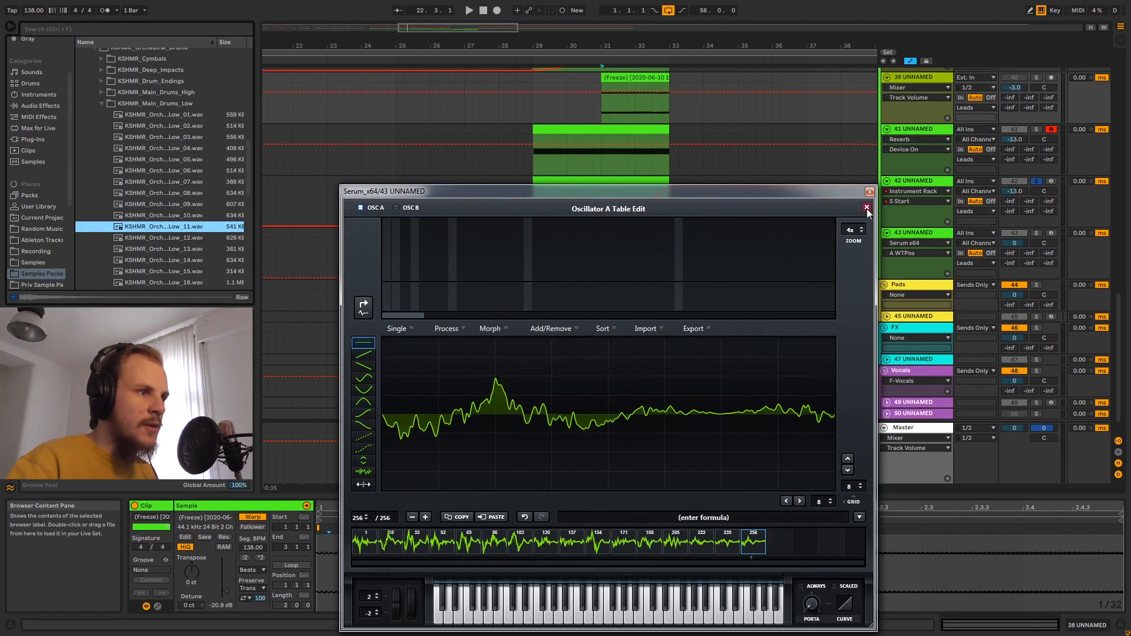
left_click(867, 208)
Arm and solo track 43, then play notes while sweeping OSC A's wavetable position back to the start.
left_click(1050, 233)
left_click(1038, 233)
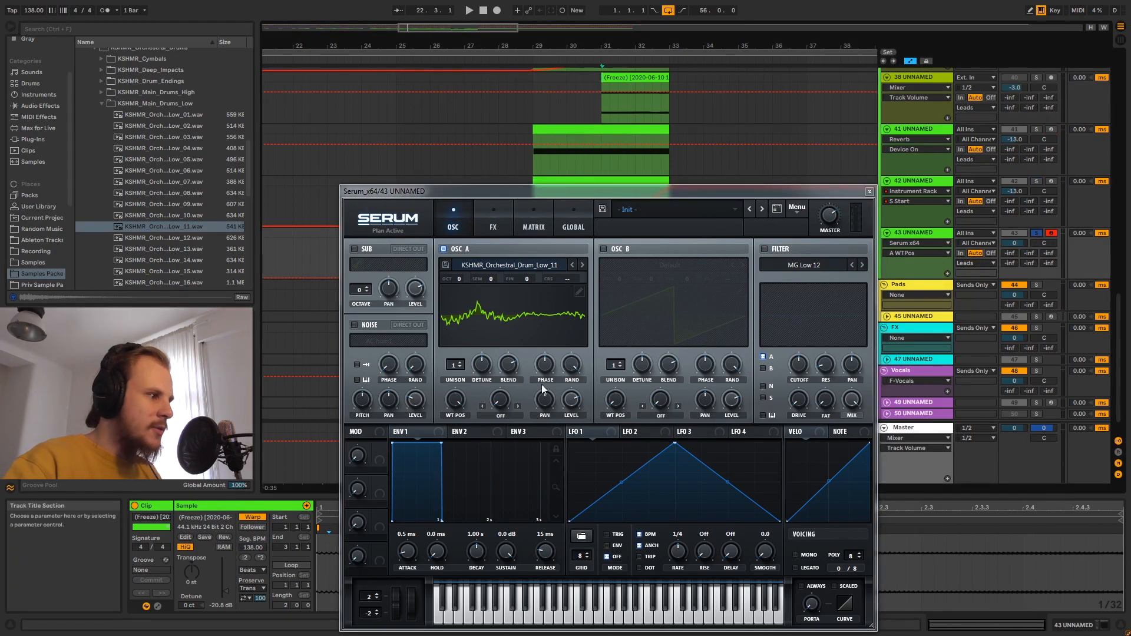
key("g")
left_click_drag(456, 397, 482, 462)
key("z")
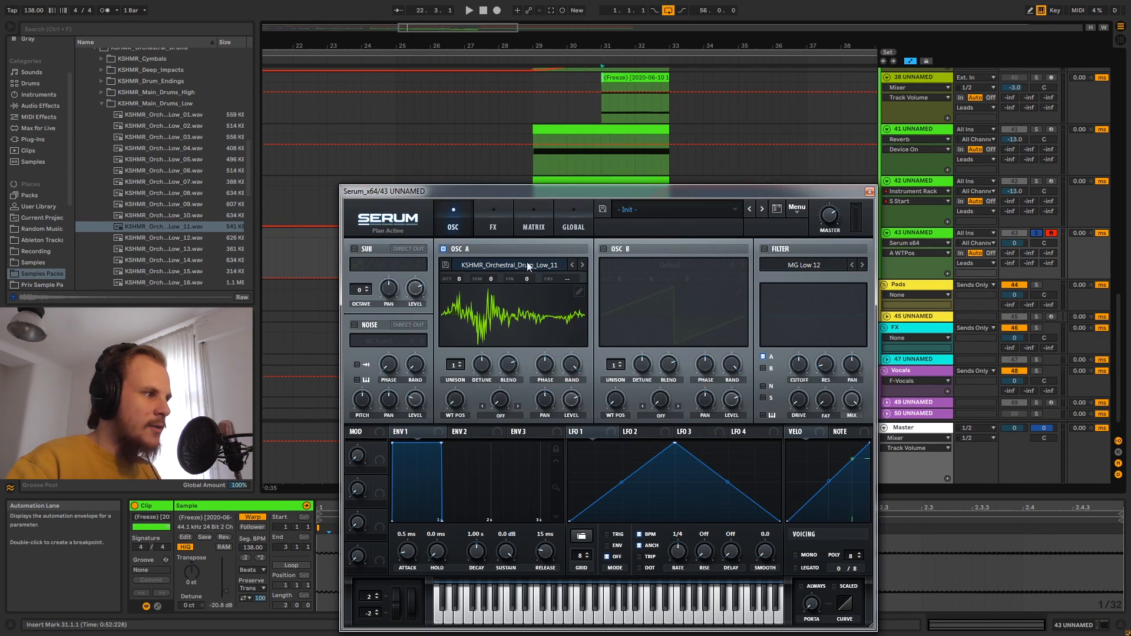
Set OSC A to 2 unison voices, lower its detune and set its unison WT Pos to 39.
left_click(460, 364)
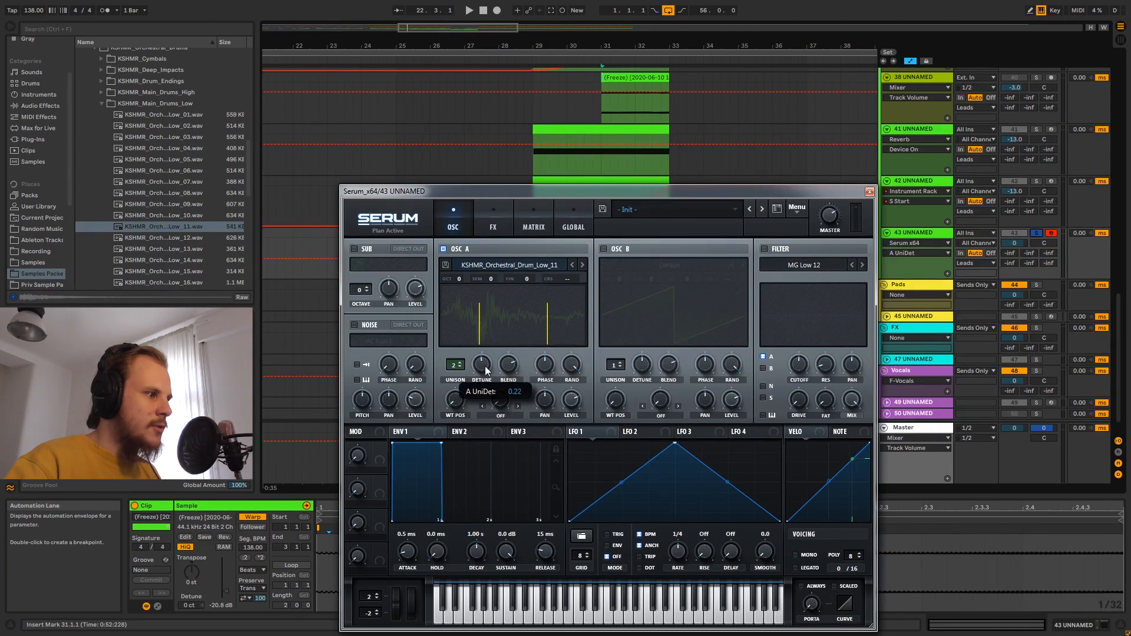
left_click_drag(487, 363, 488, 453)
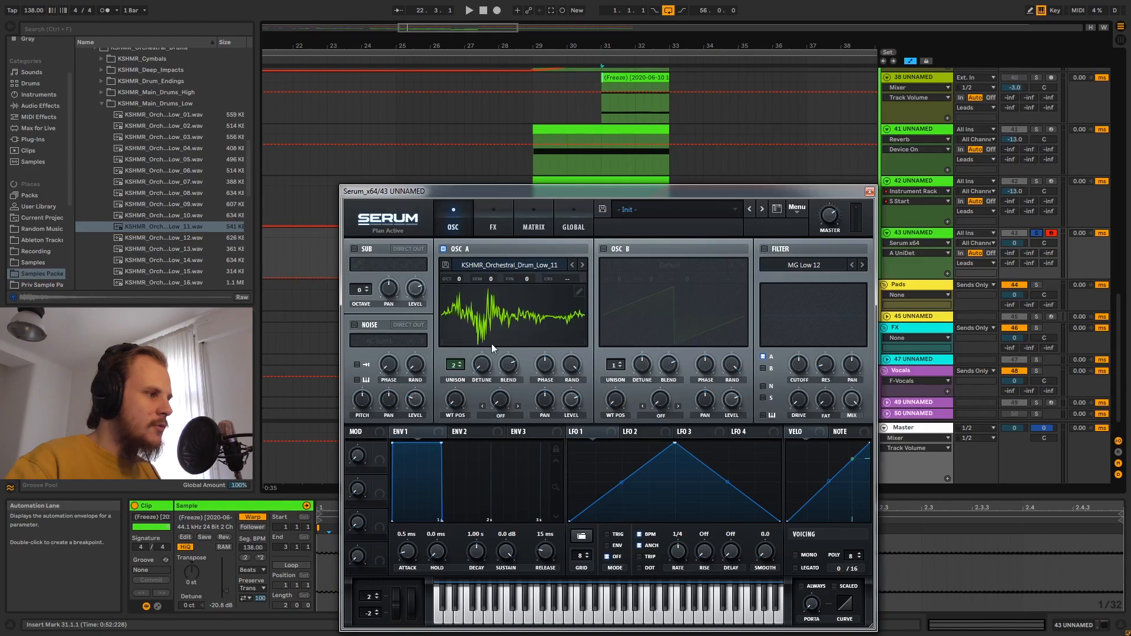
left_click(573, 226)
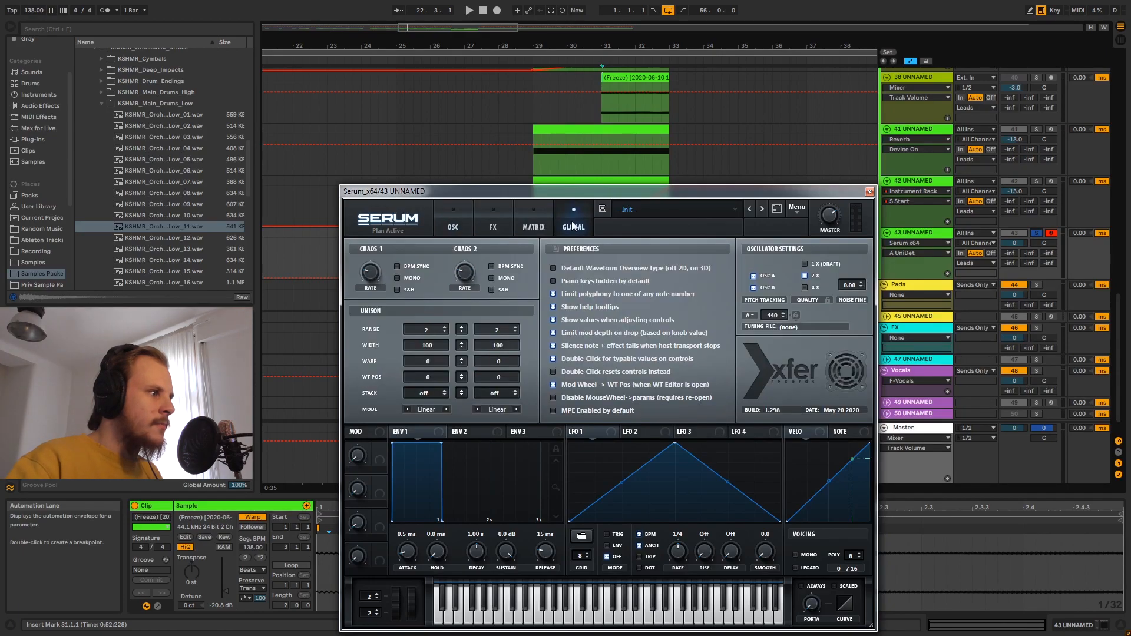
left_click_drag(429, 377, 444, 360)
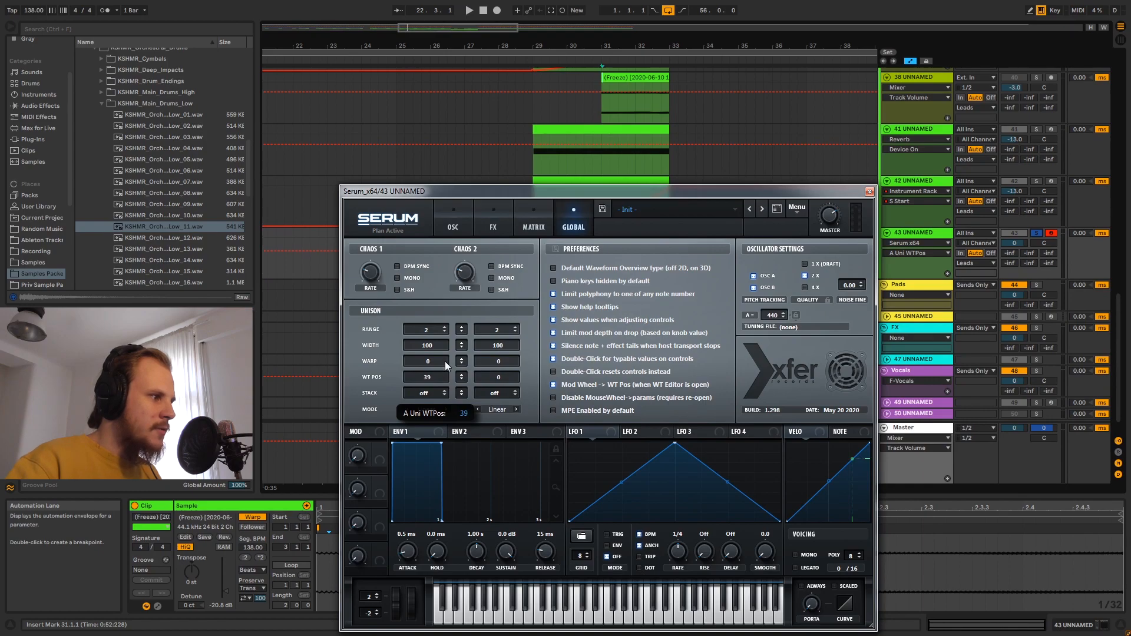
left_click(455, 225)
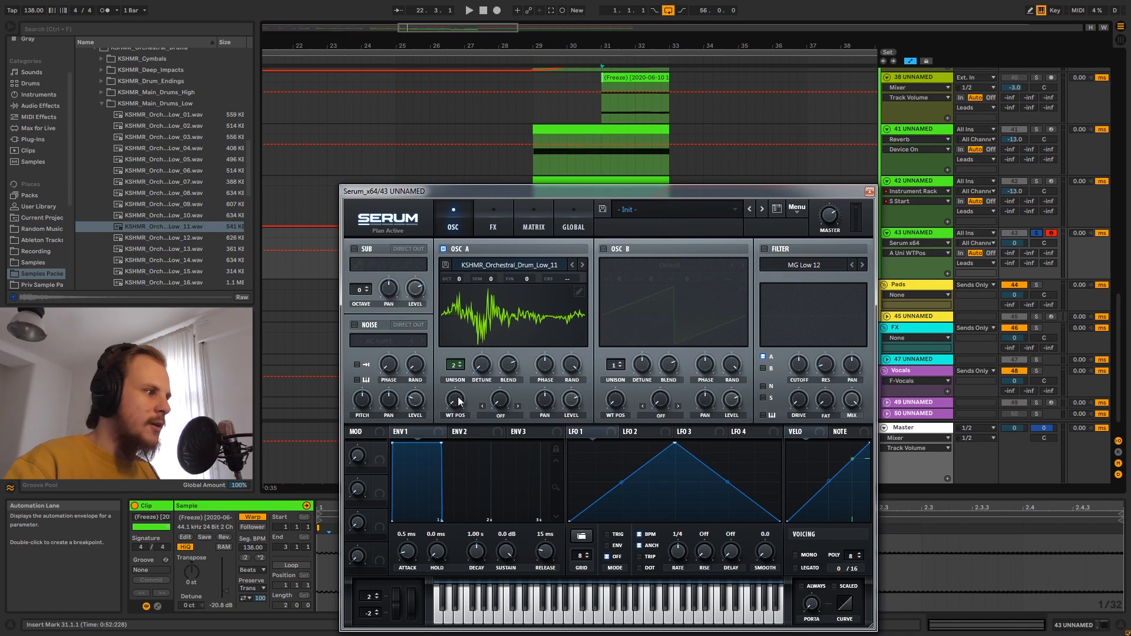
Raise OSC A's wavetable position to hear the unison spread, then close the Serum window.
left_click_drag(460, 401, 510, 293)
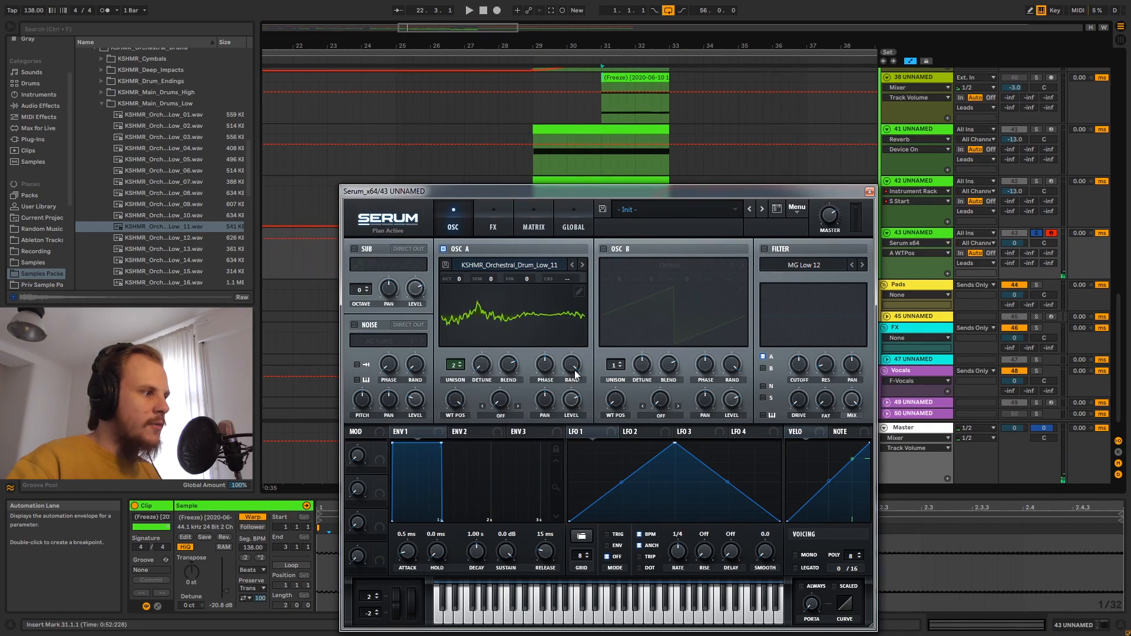
left_click(869, 192)
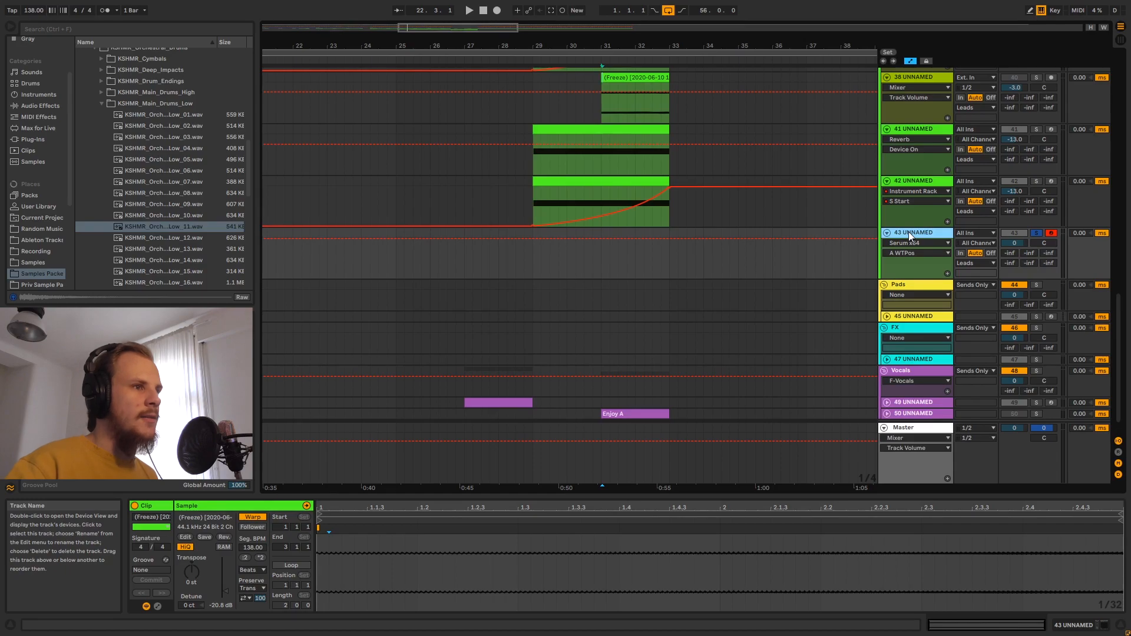
Review track 42's Simpler and effects chain, then check track 43's Serum oscillator settings for comparison.
left_click(927, 182)
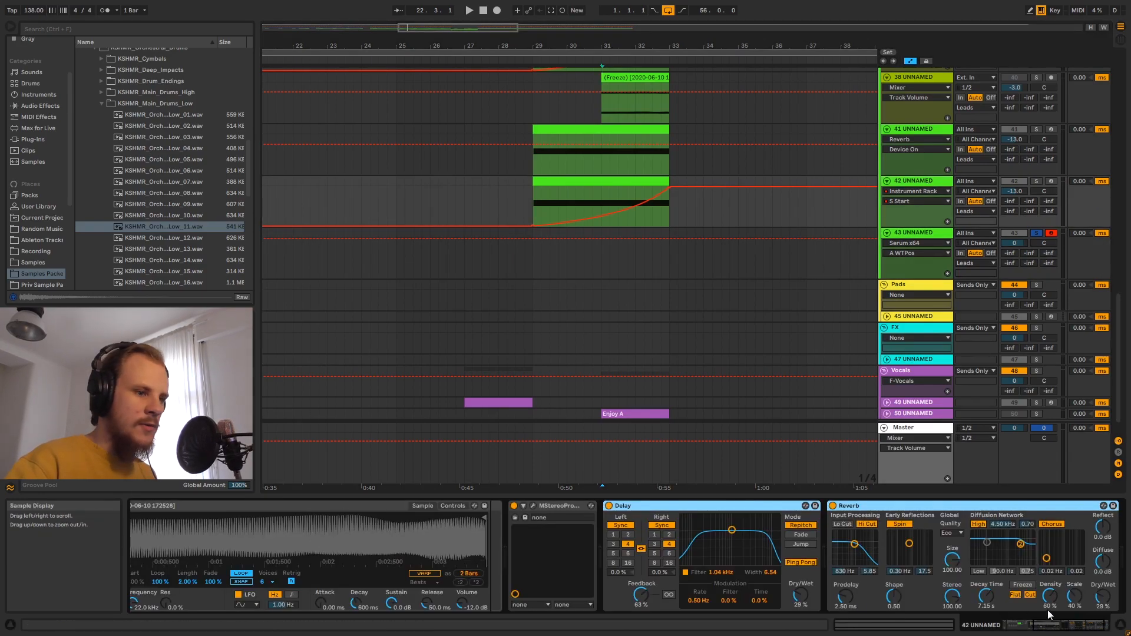
left_click_drag(1048, 620, 816, 613)
left_click(348, 546)
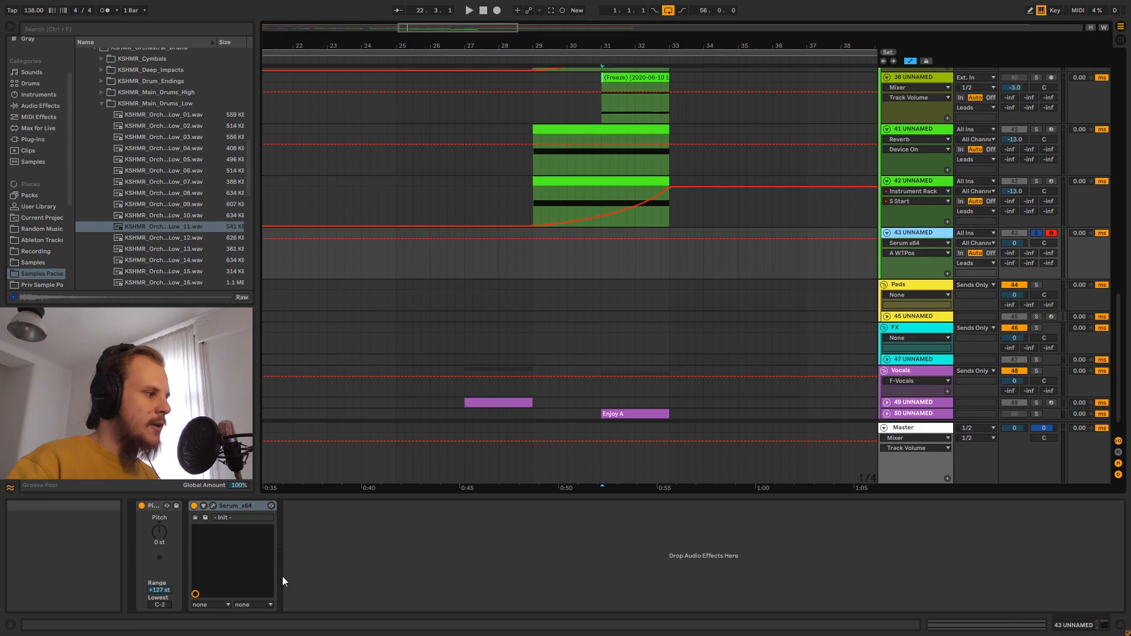
left_click(213, 506)
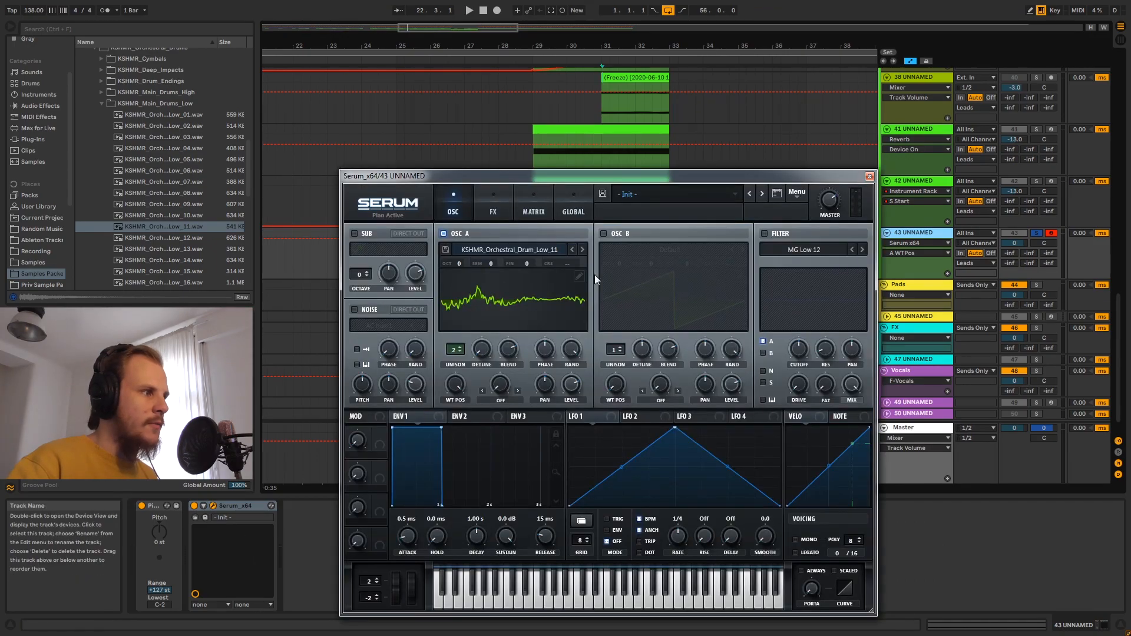
left_click(870, 178)
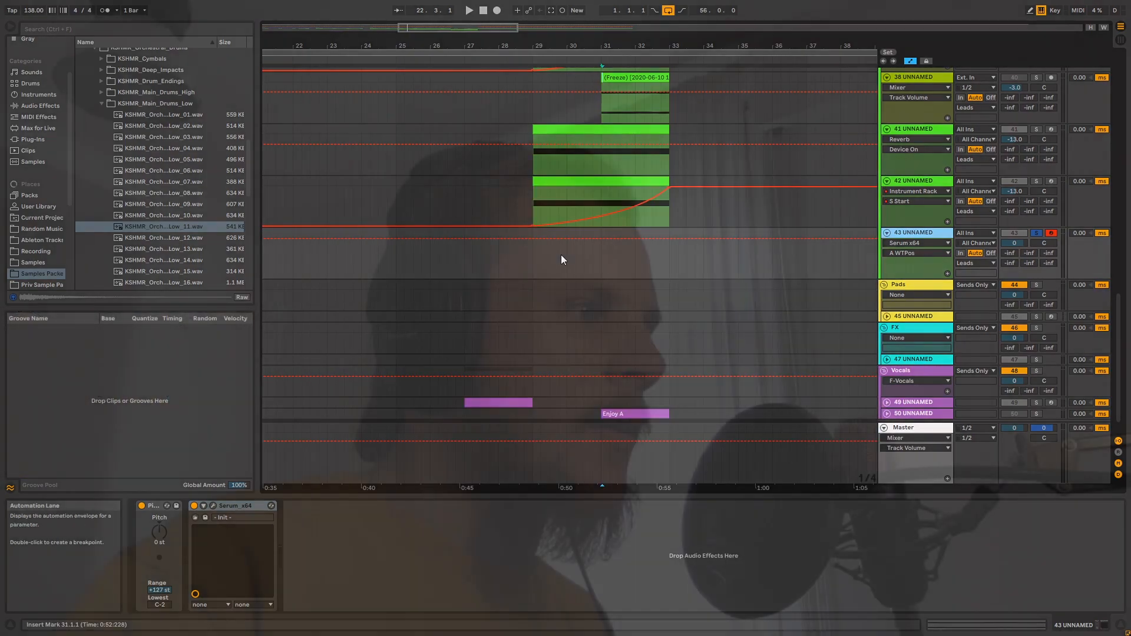